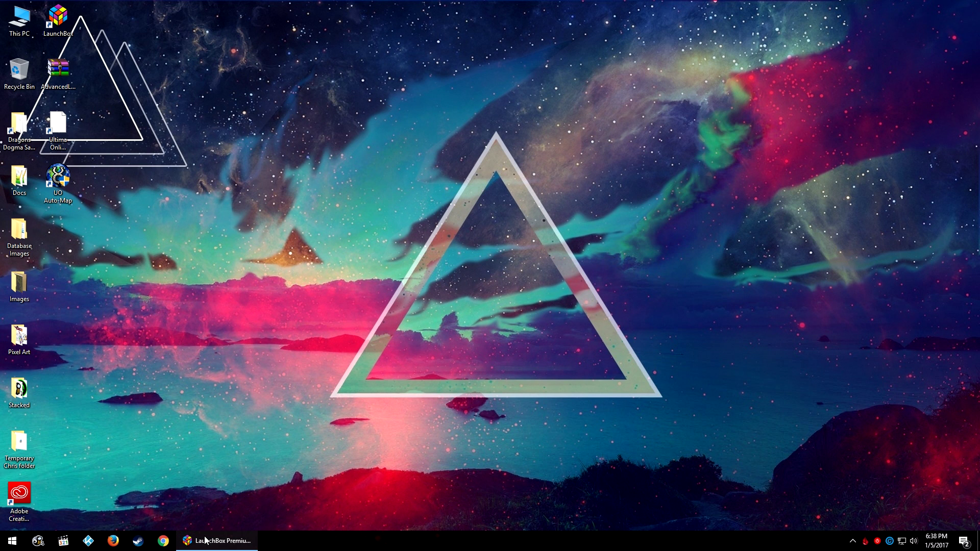
Restore LaunchBox and choose Tools > Download Platform Theme Videos
click(204, 541)
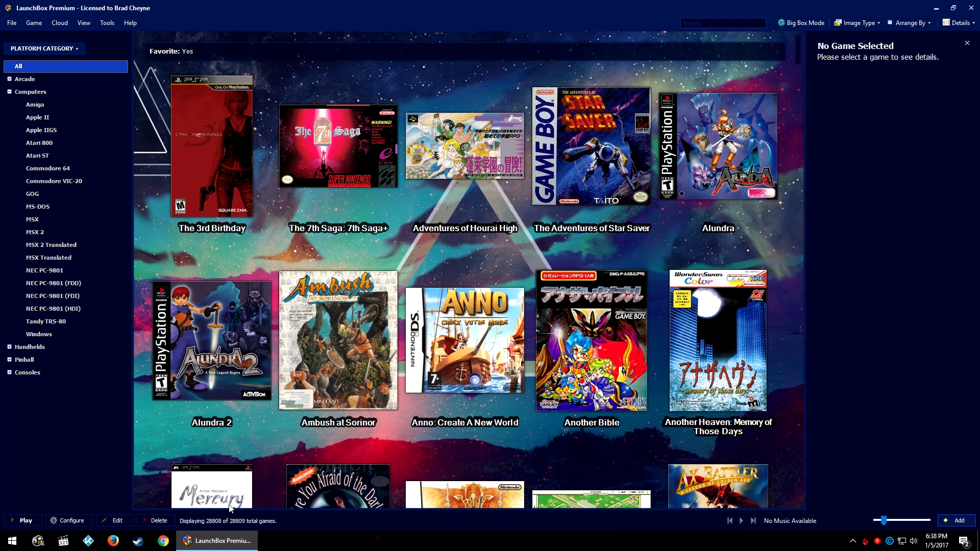
mouse_move(279, 463)
mouse_move(271, 484)
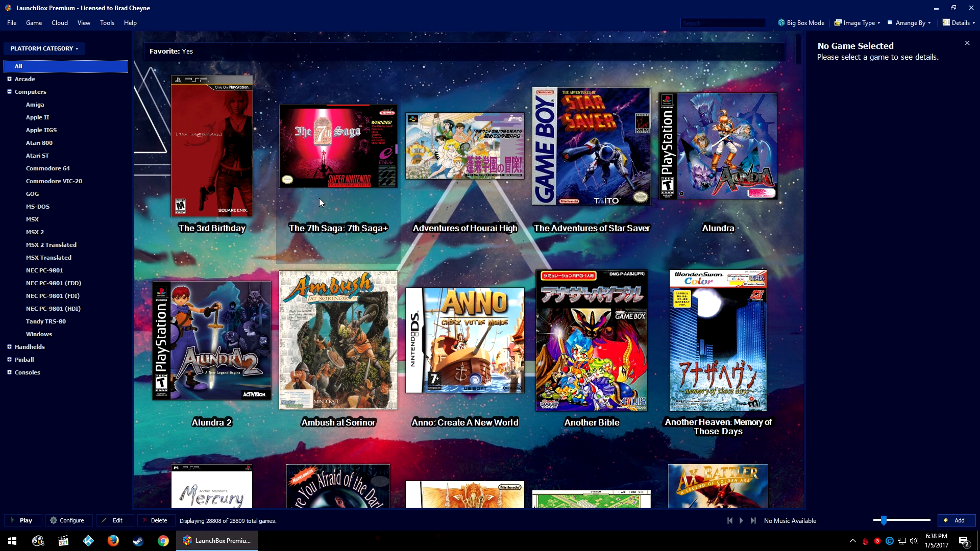
click(105, 23)
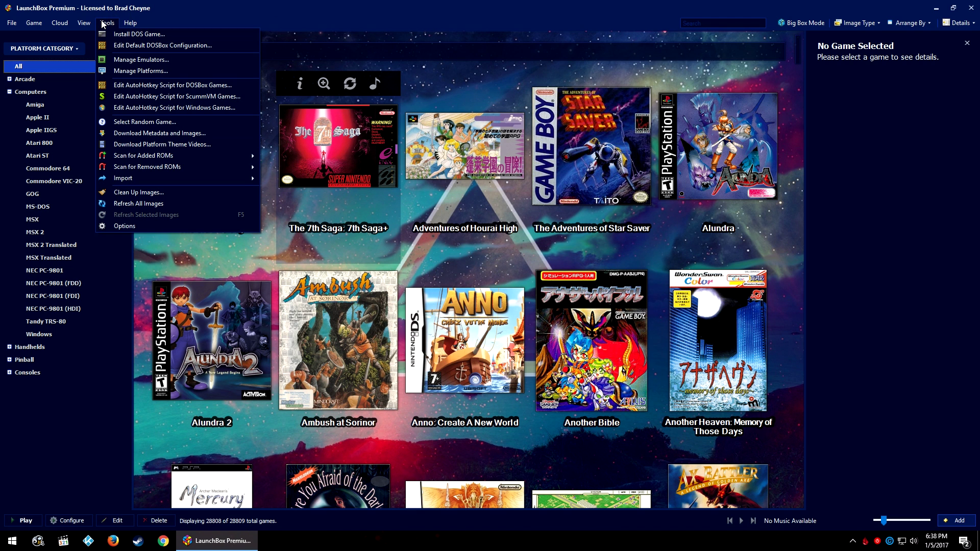
click(220, 144)
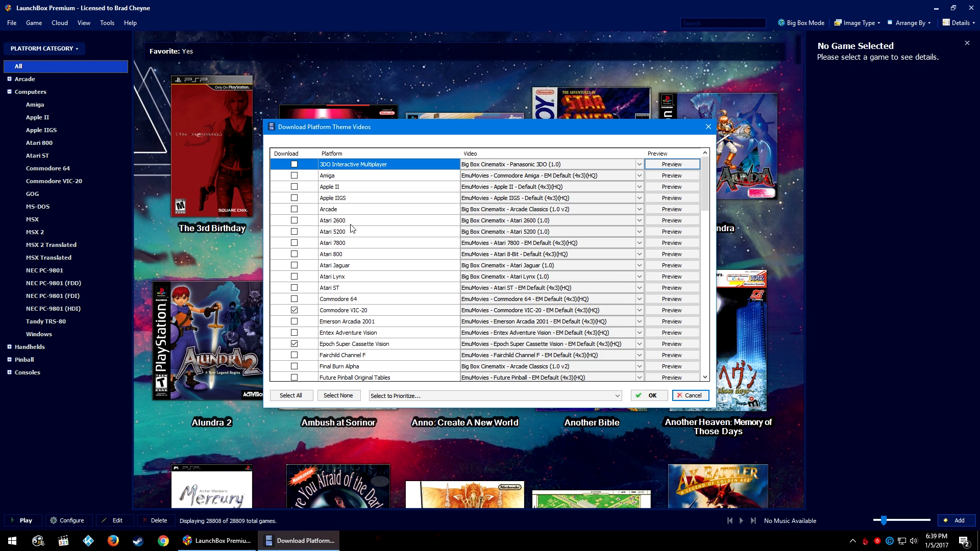
scroll(352, 228, down, 20)
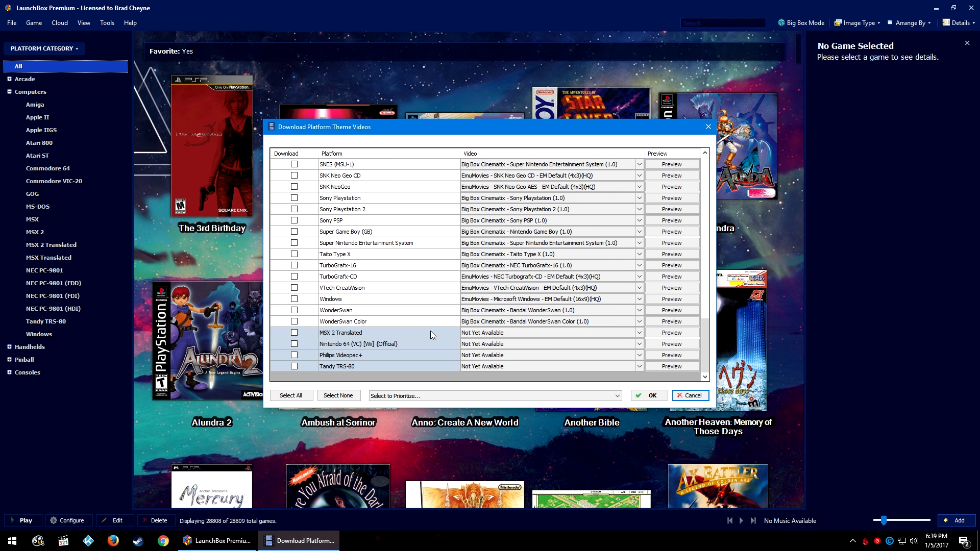
click(479, 335)
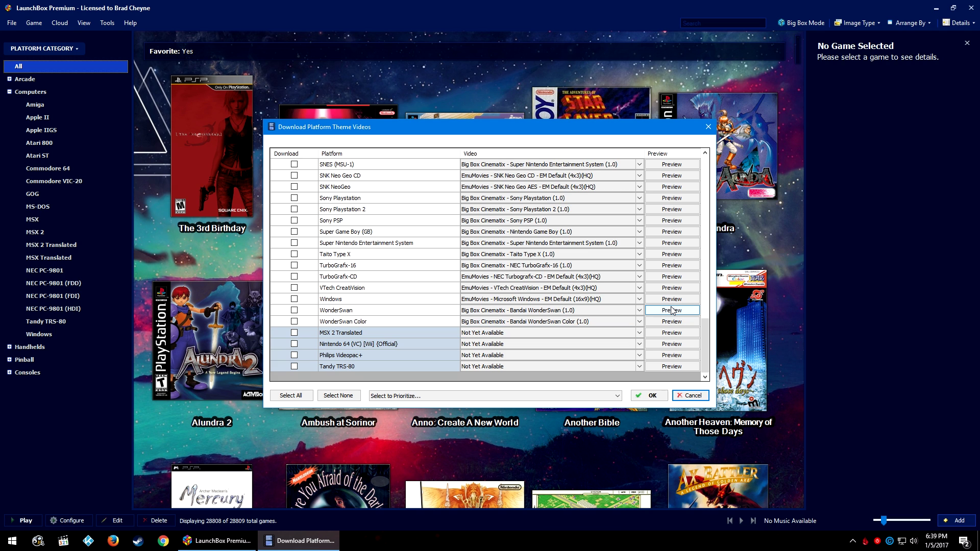
click(639, 312)
click(640, 314)
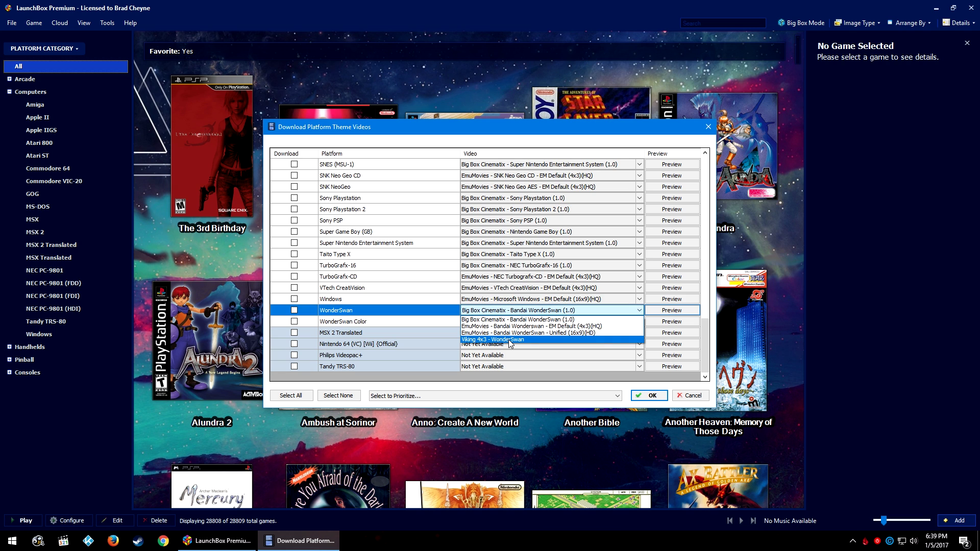
click(439, 397)
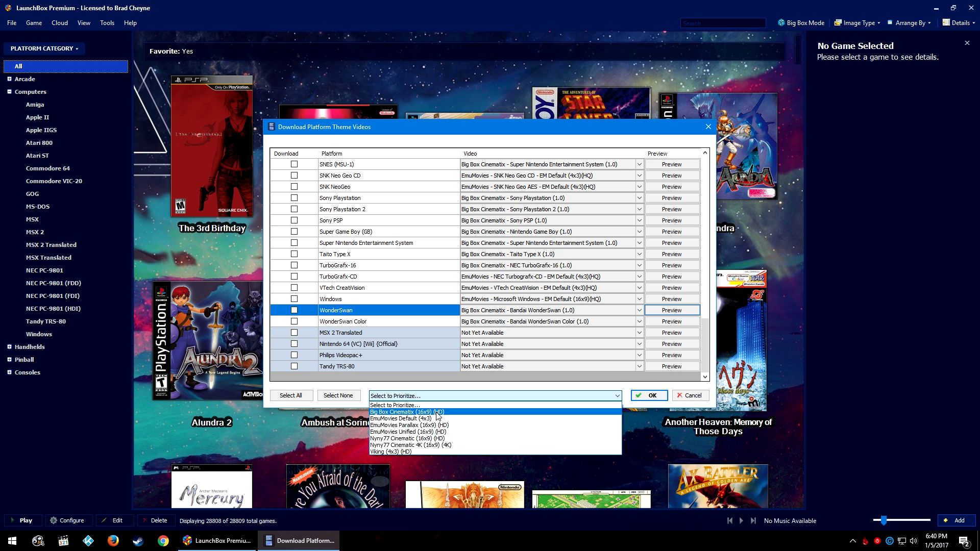
Try Big Box Cinematix (16x9) (HD), then EmuMovies Unified (16x9) (HD), as the prioritized video source
click(437, 411)
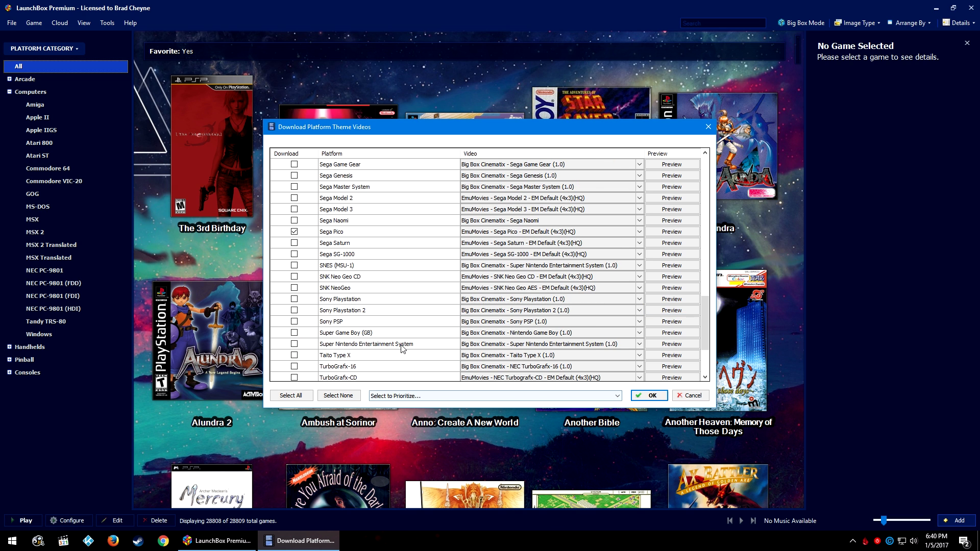
click(403, 396)
click(400, 411)
scroll(411, 330, up, 1)
click(416, 398)
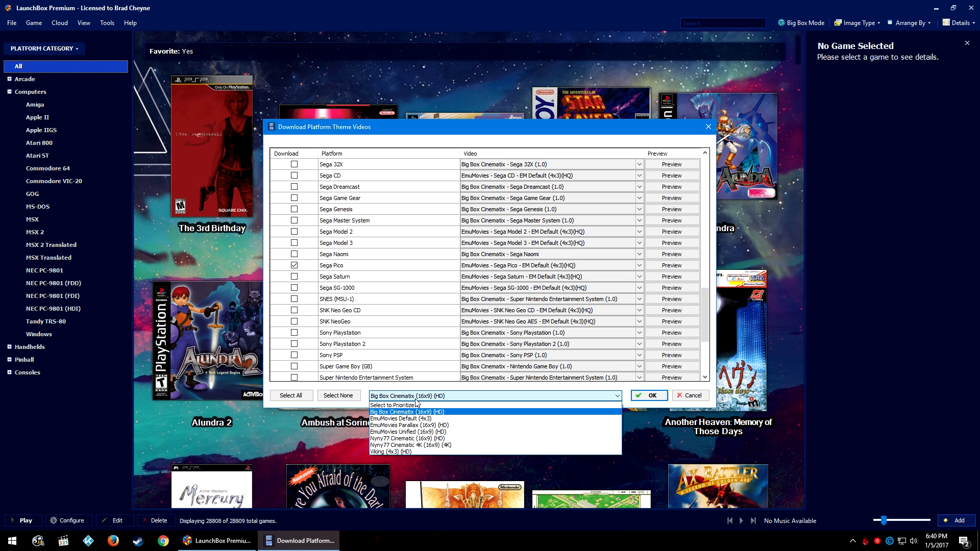
click(404, 433)
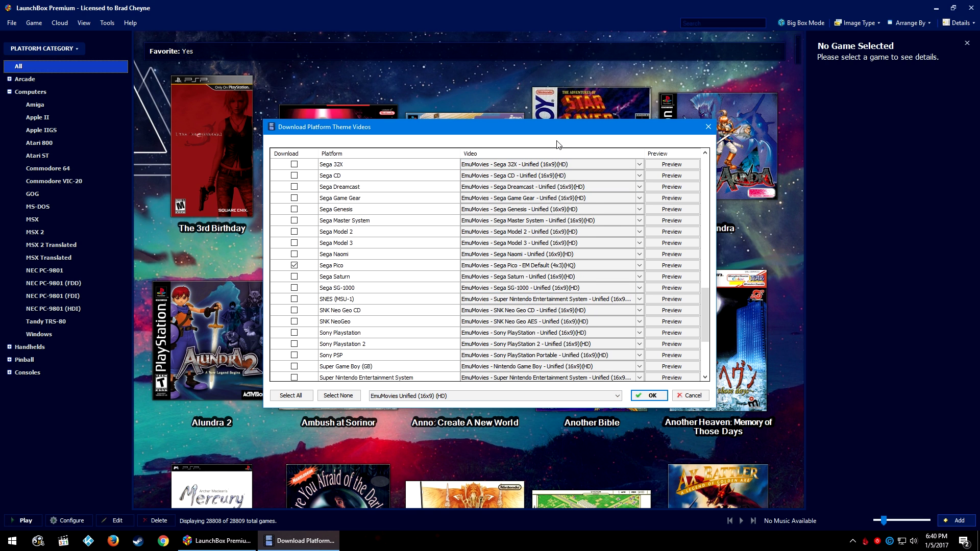
scroll(536, 270, up, 10)
click(509, 396)
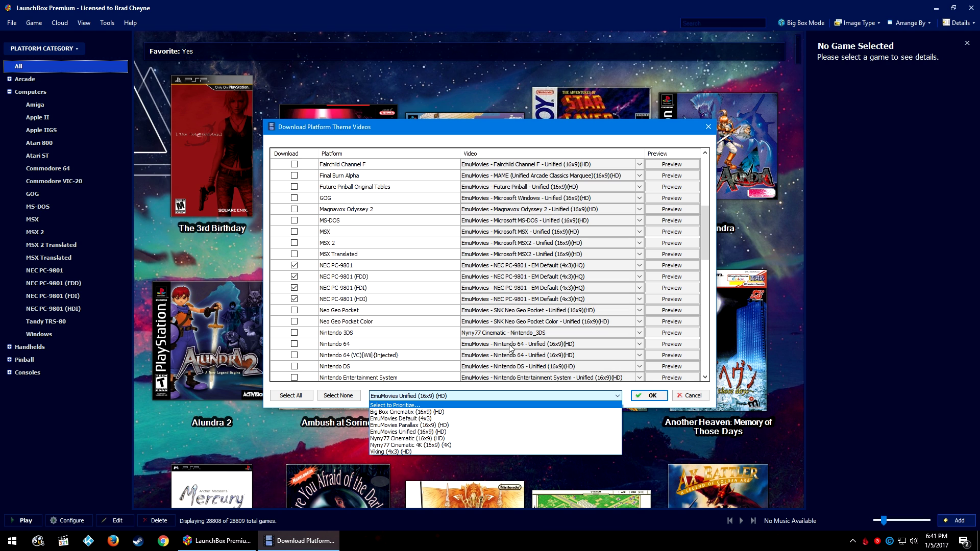
click(534, 334)
Keep the Nyny77 Cinematic video for Nintendo 3DS, then cancel without downloading
click(638, 335)
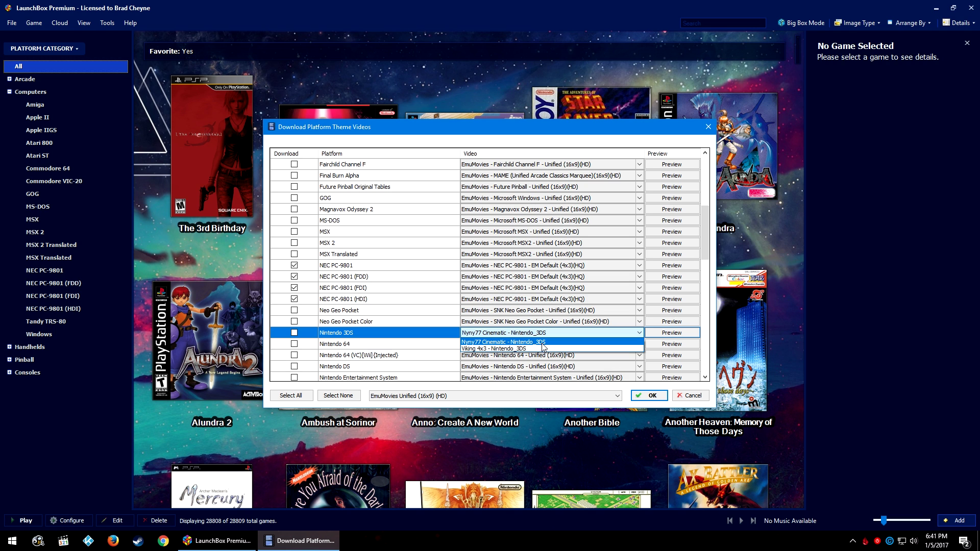
click(510, 342)
scroll(309, 204, up, 6)
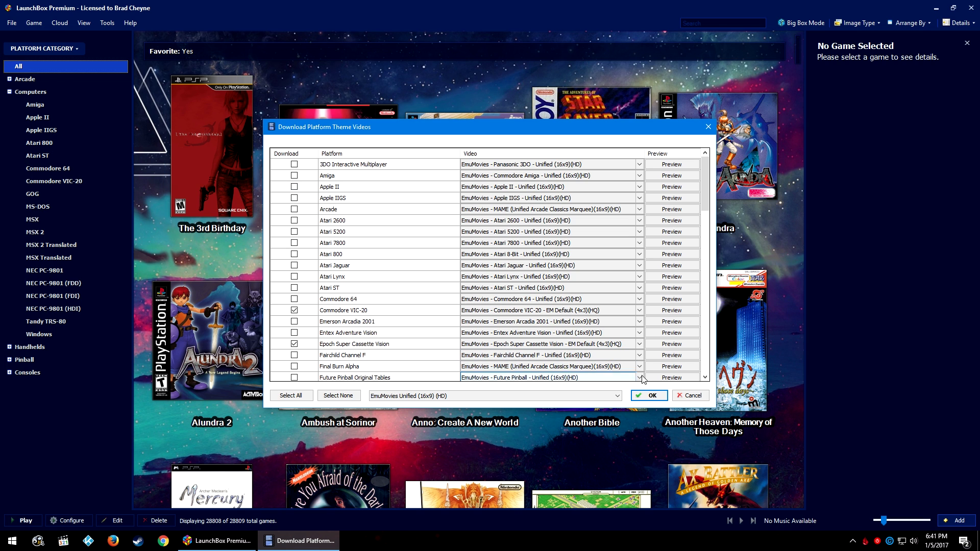
click(685, 396)
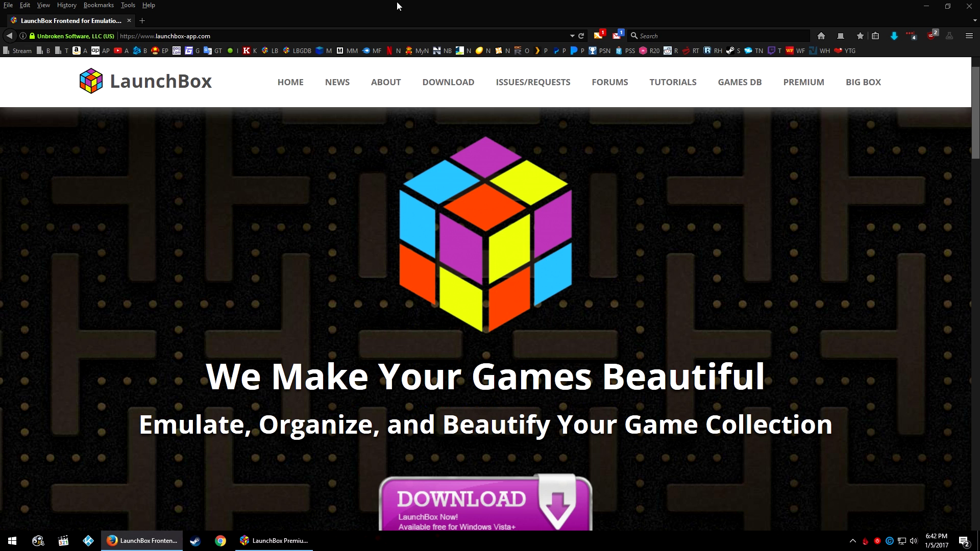
Go to Forums > Downloads > Big Box Custom Themes > CriticalZone - Cityhunter and list its download files
click(624, 96)
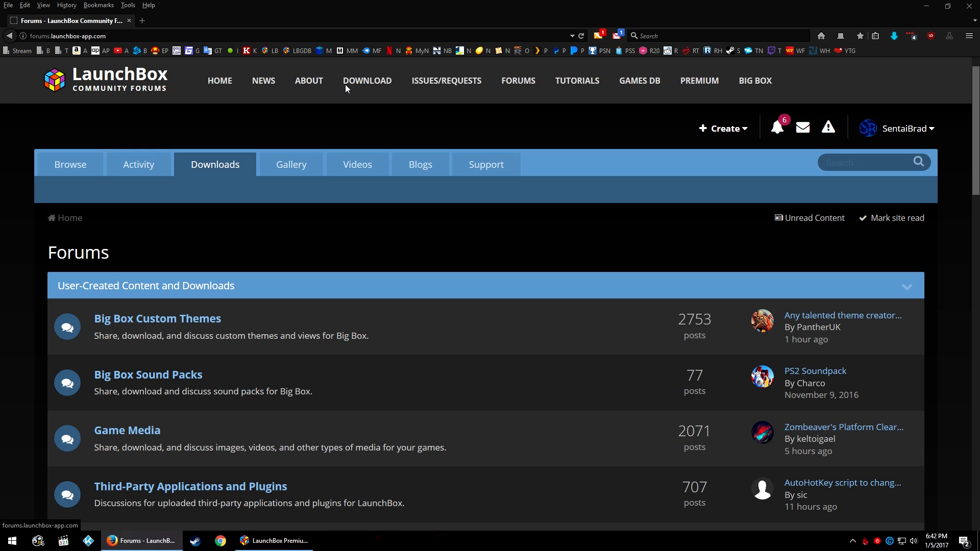
click(246, 163)
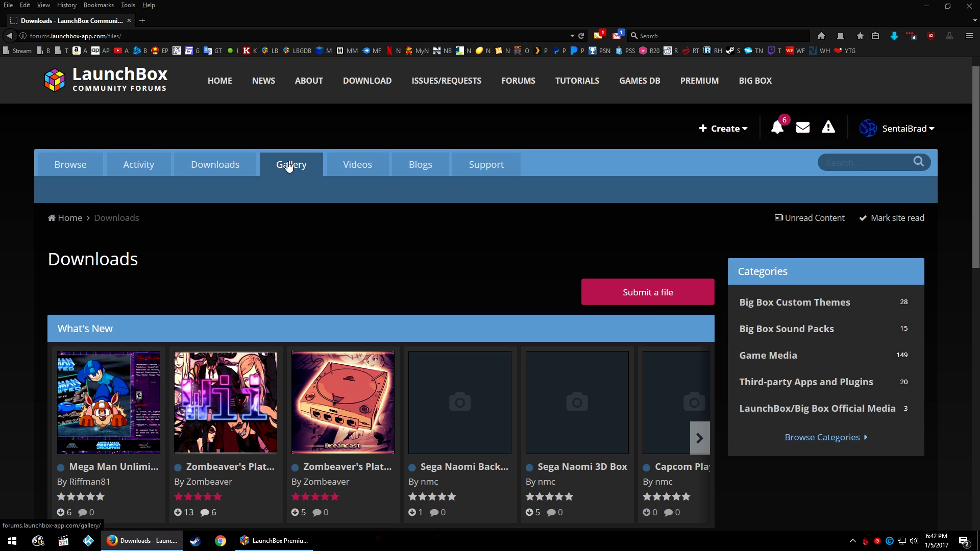
click(784, 303)
scroll(296, 284, down, 8)
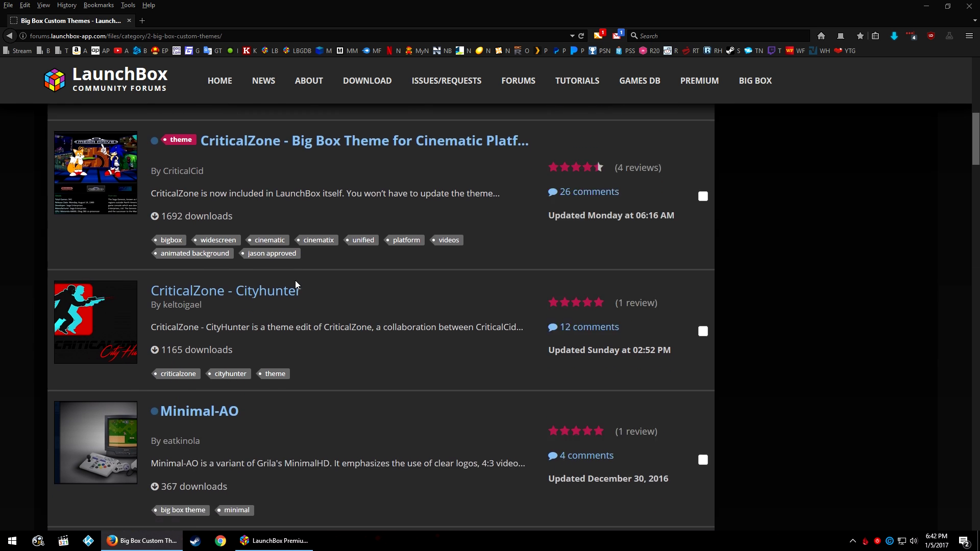
scroll(295, 284, up, 3)
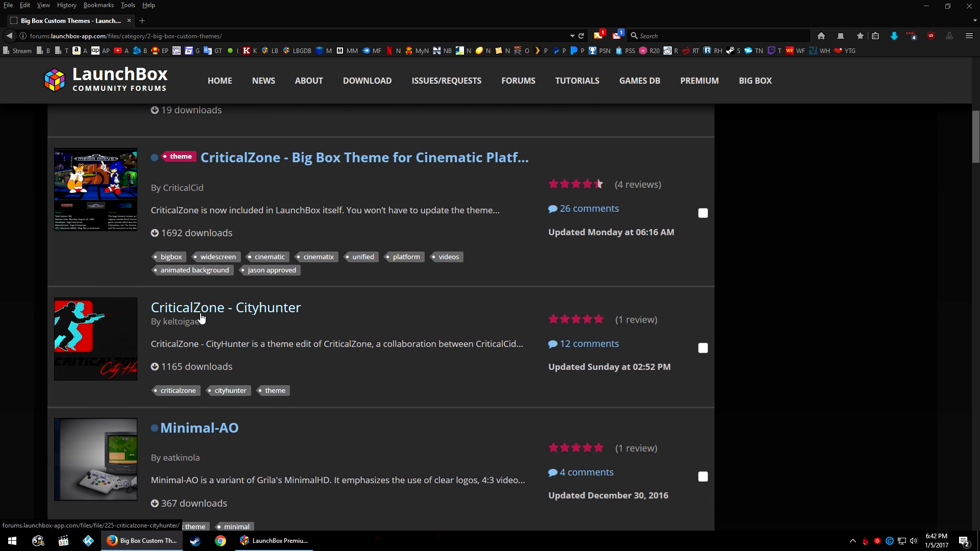
click(201, 317)
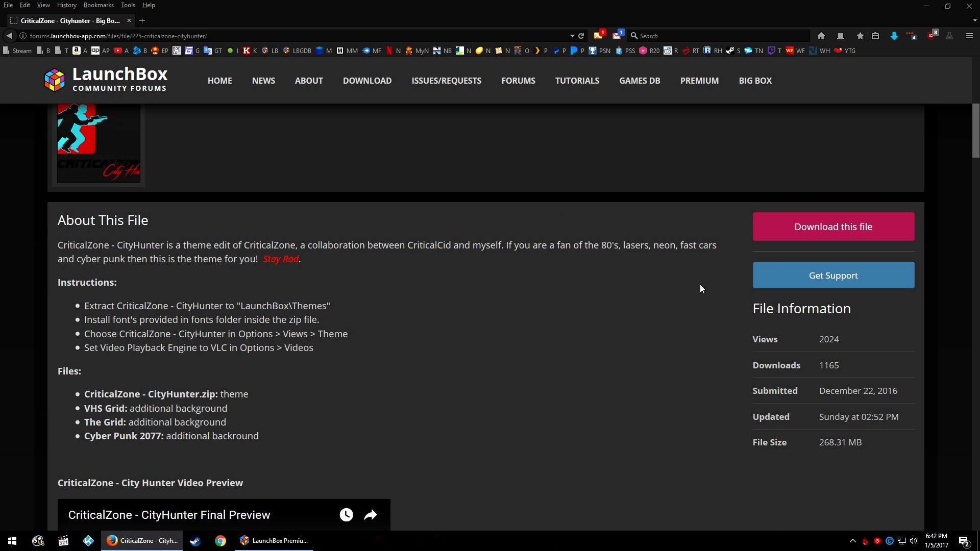
click(808, 239)
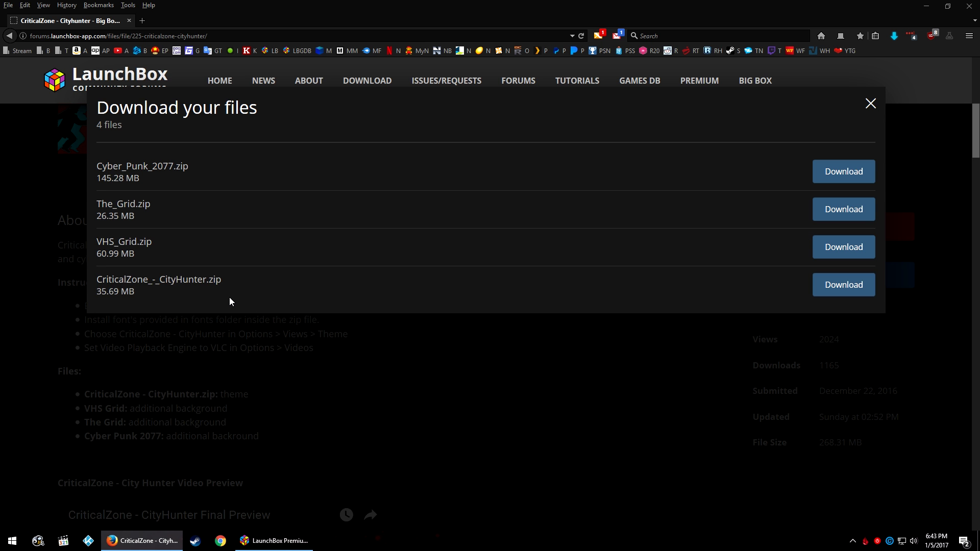
Save CriticalZone_-_CityHunter.zip into LaunchBox\5.2\Themes, replacing the existing copy
click(837, 286)
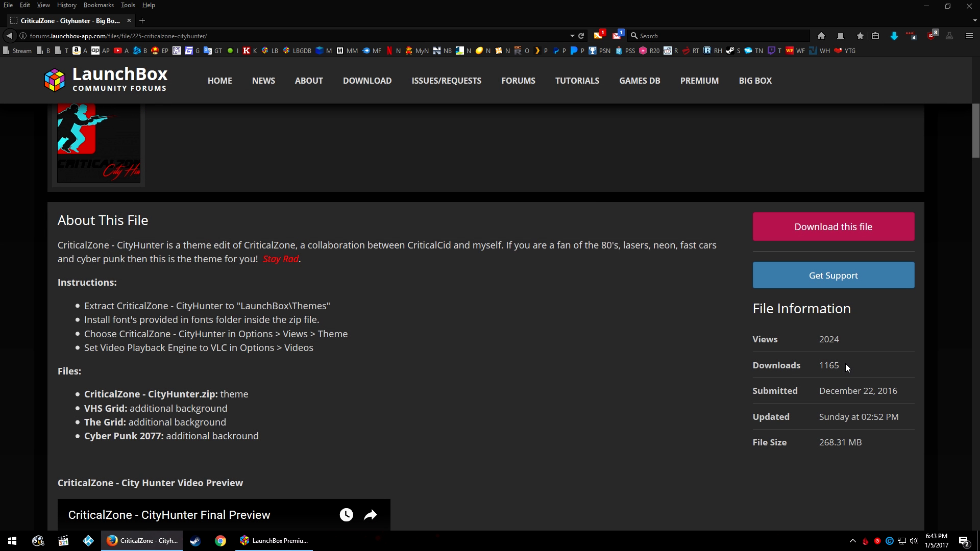
click(510, 226)
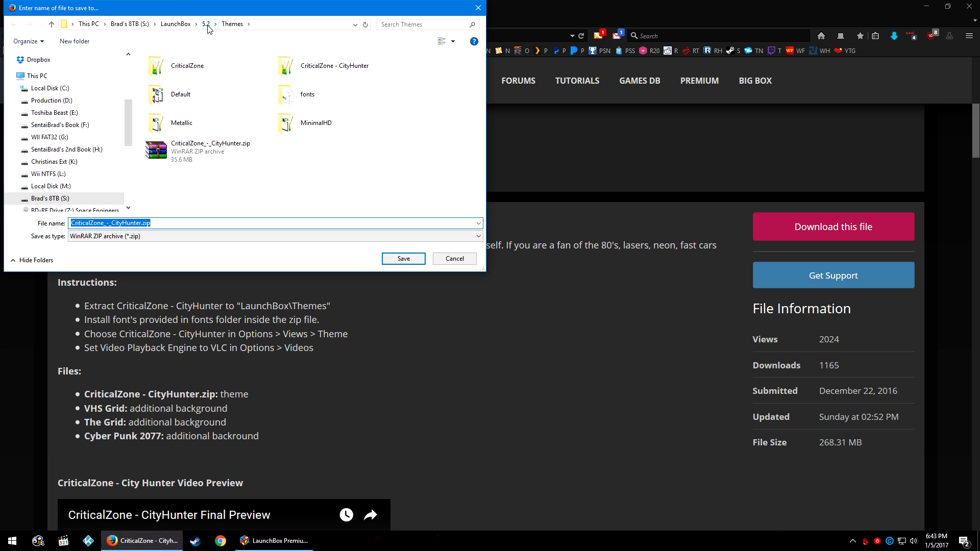
click(415, 261)
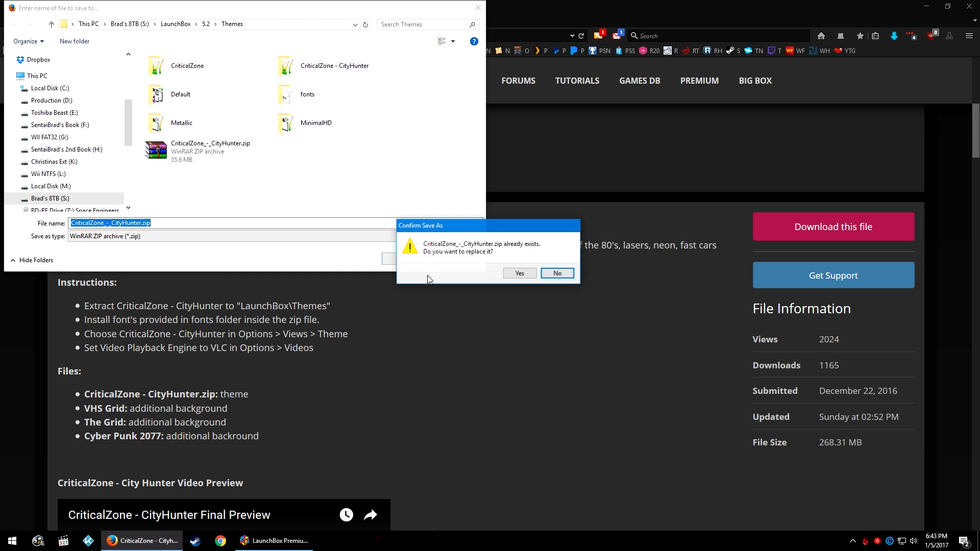
click(513, 274)
Save The_Grid.zip into the same Themes folder
click(815, 236)
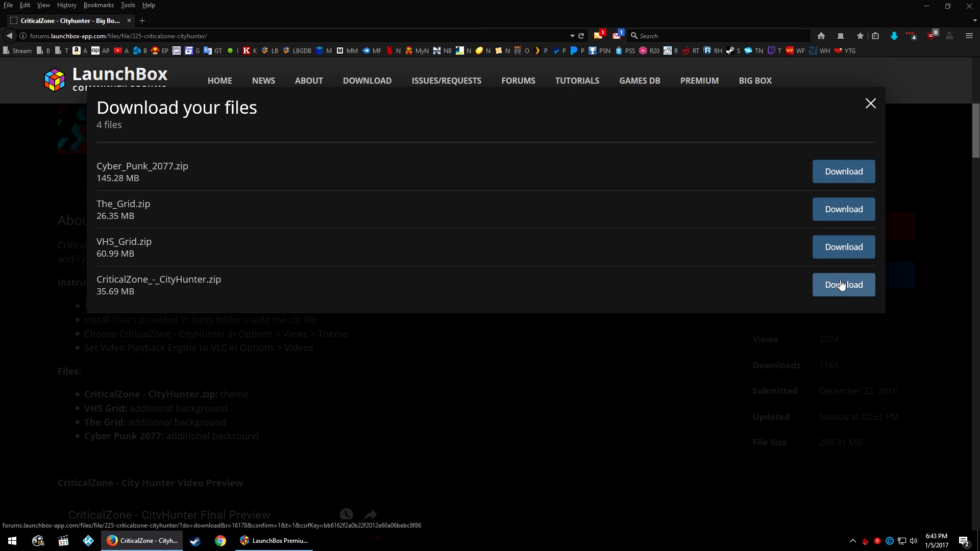
click(861, 219)
click(517, 226)
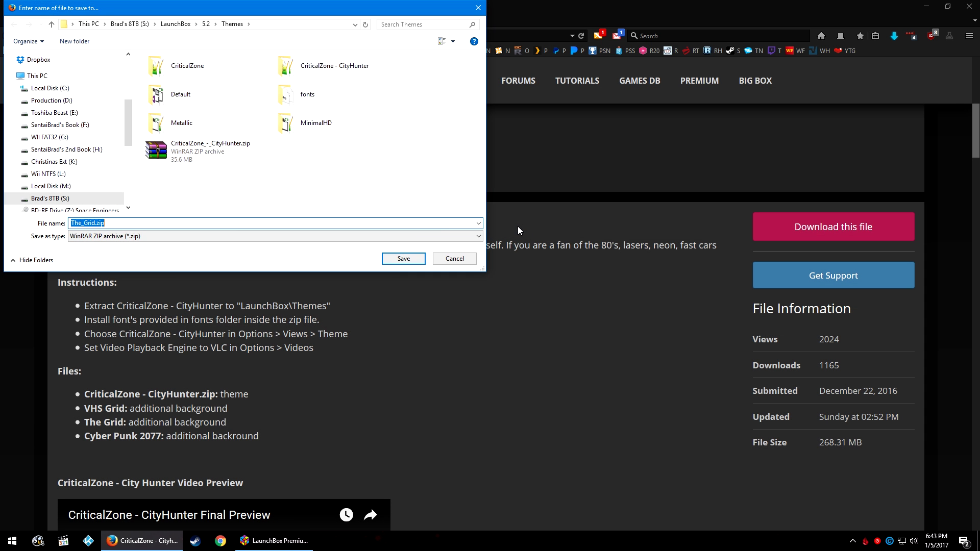
click(403, 258)
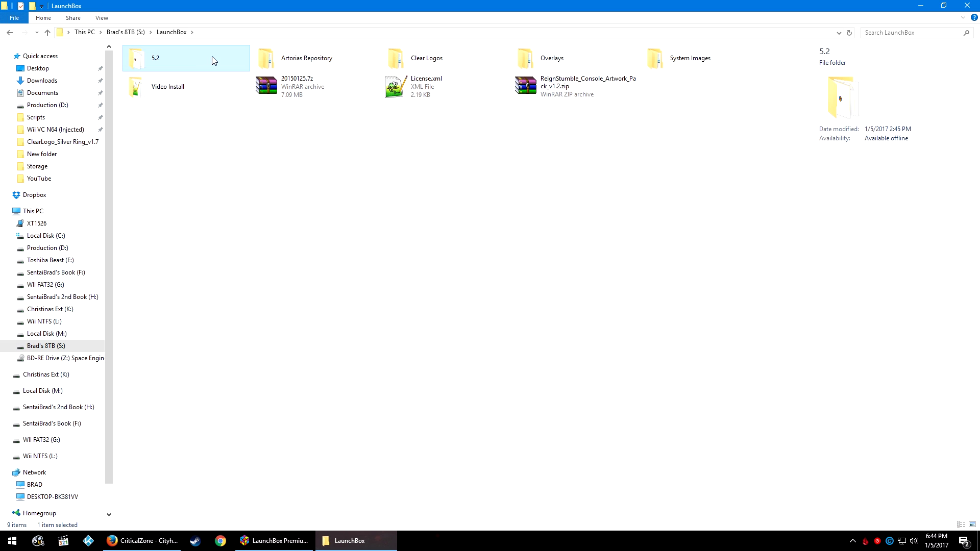
Extract CriticalZone_-_CityHunter.zip here in 5.2\Themes, answering No to All on file replacement
double_click(214, 61)
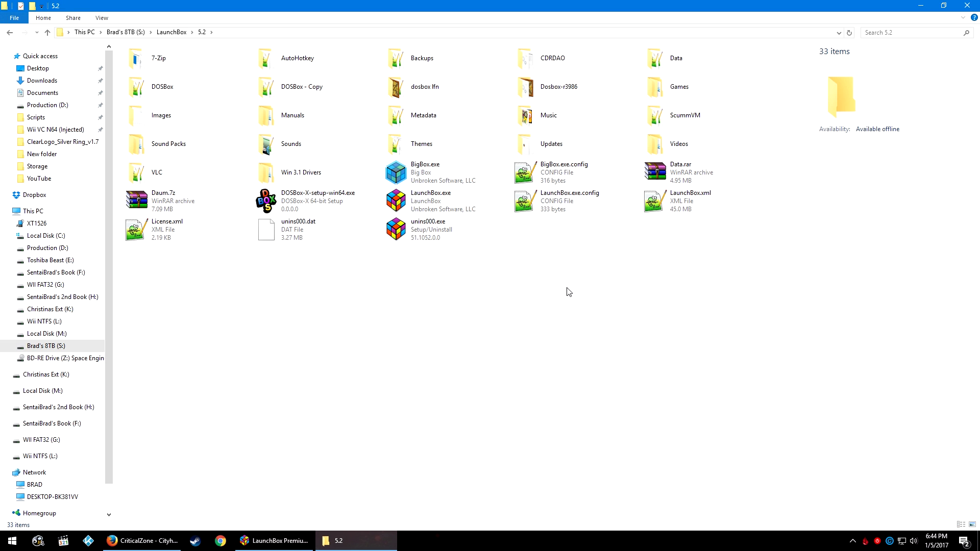
double_click(449, 154)
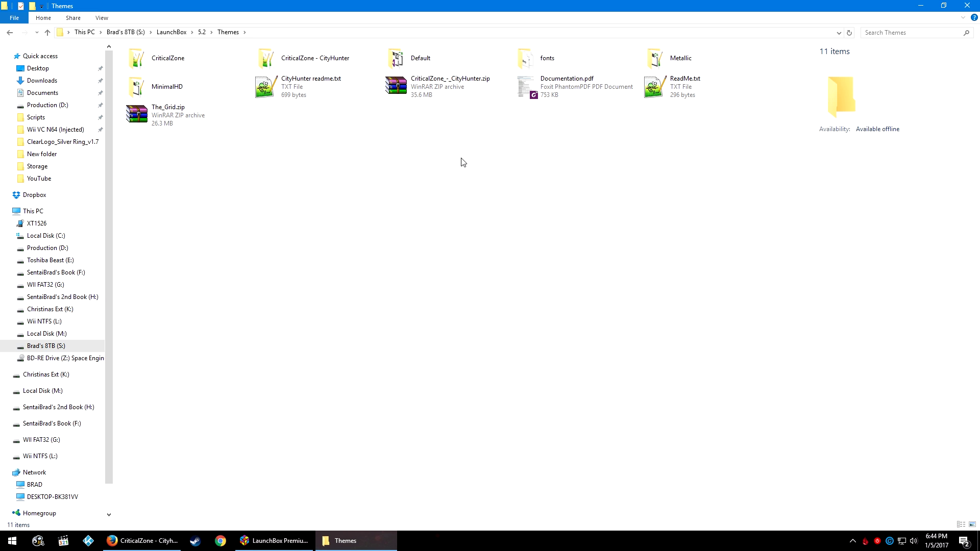
right_click(453, 90)
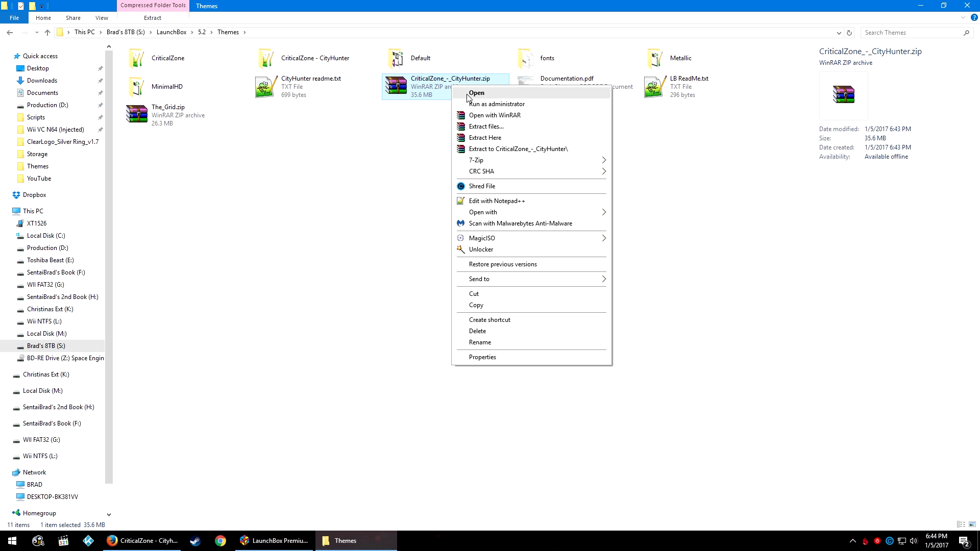
click(481, 138)
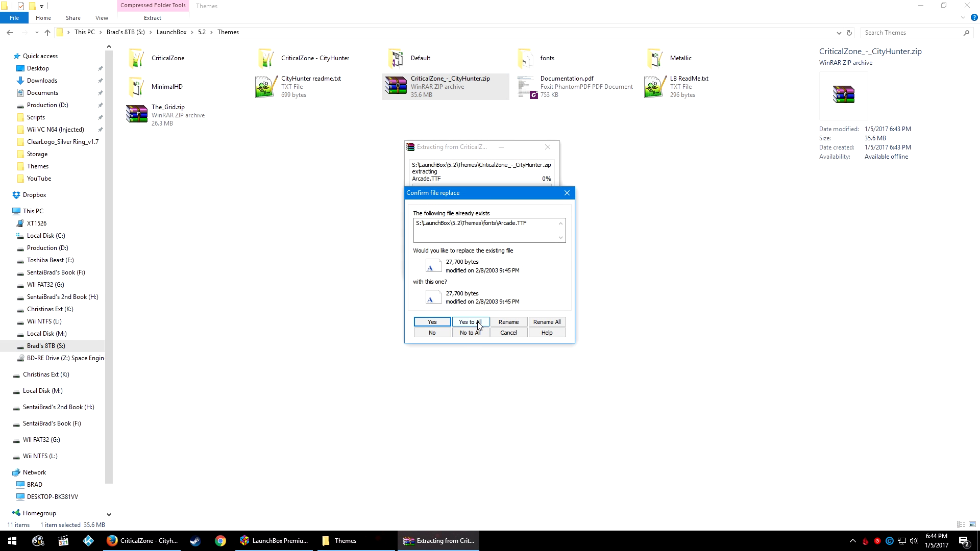
click(471, 333)
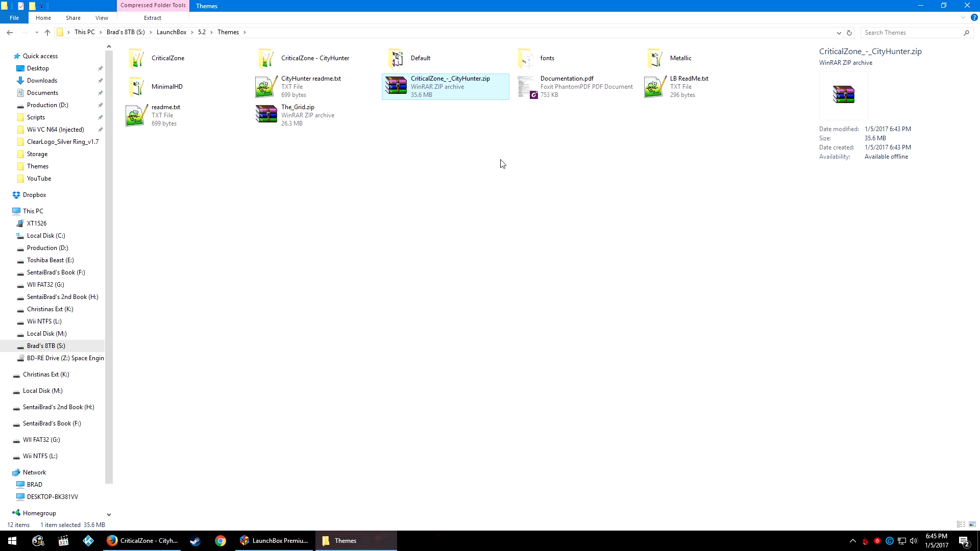
Extract The_Grid.zip in Themes and drag the resulting The Grid folder onto CriticalZone - CityHunter
double_click(337, 121)
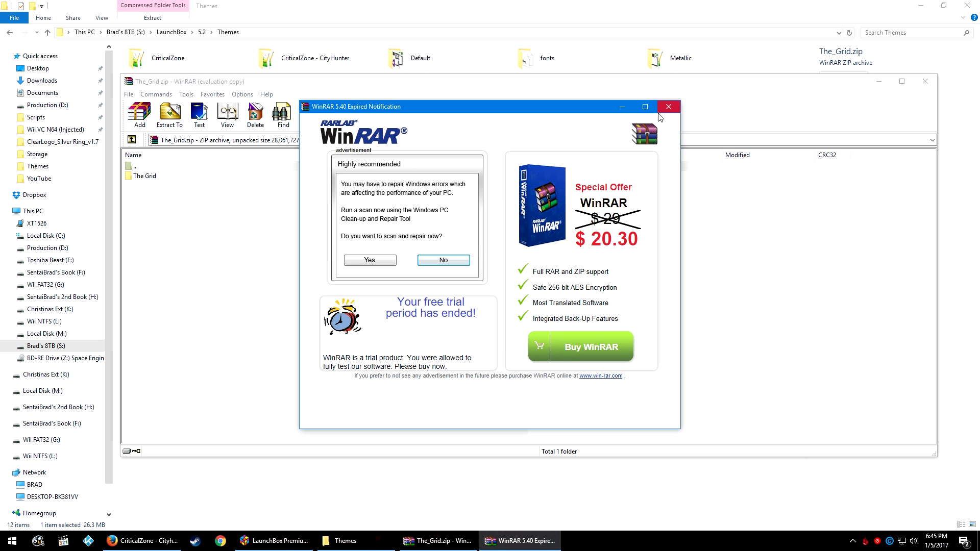
click(668, 107)
click(925, 81)
right_click(373, 115)
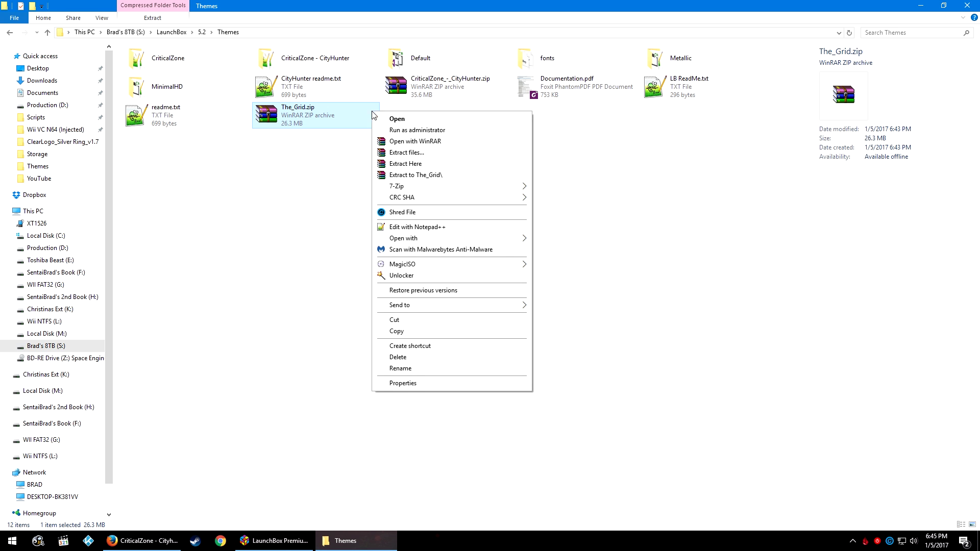
click(452, 164)
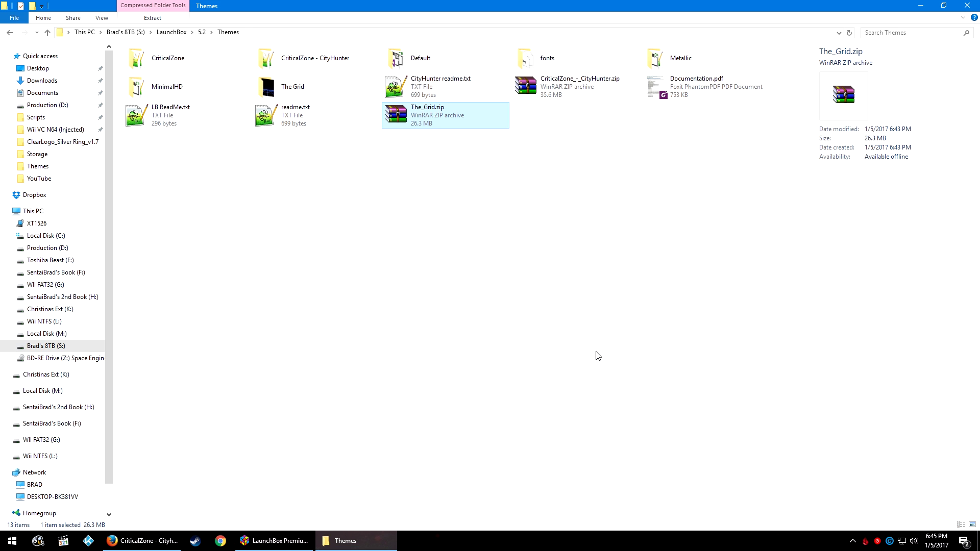
click(289, 93)
drag(304, 100, 321, 68)
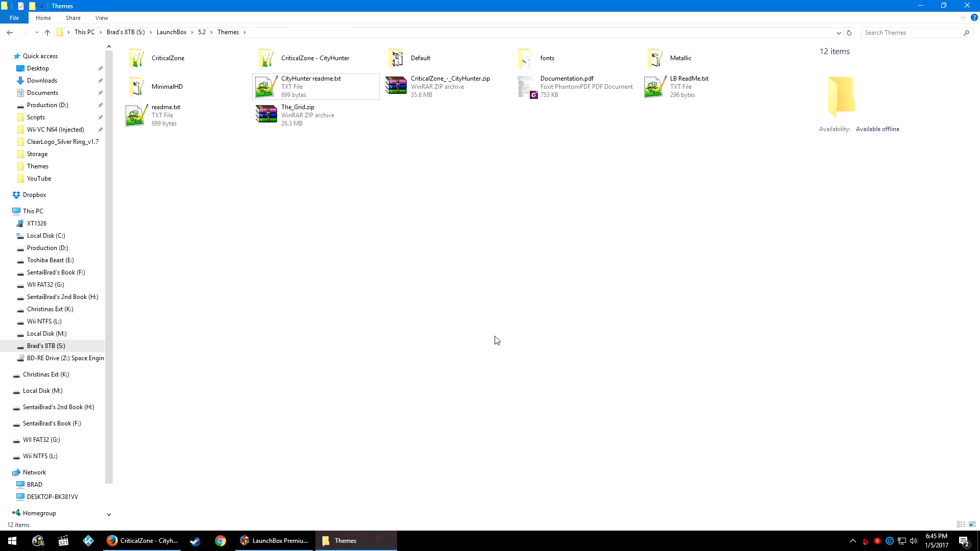
Open the fonts folder in Themes and select Arcade.TTF and Streamster.ttf
click(215, 70)
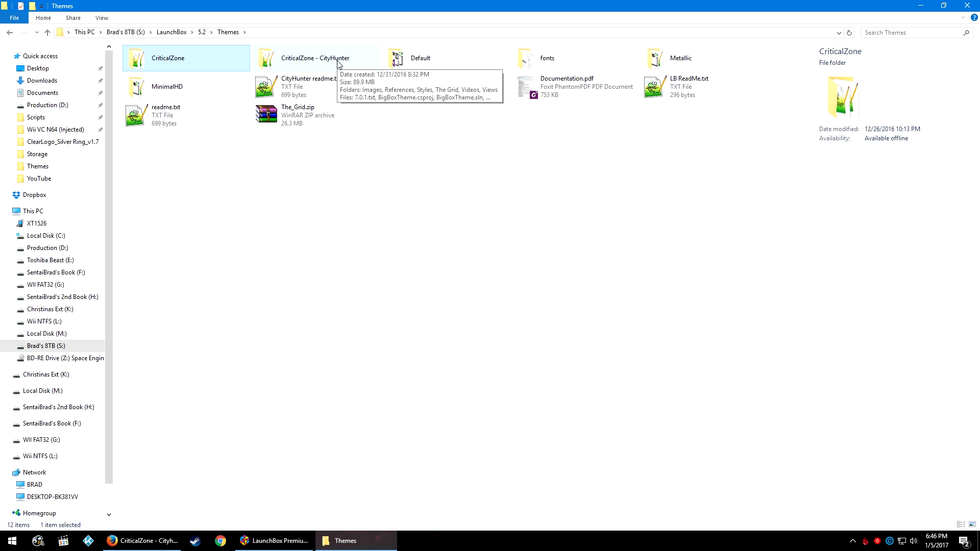
click(409, 153)
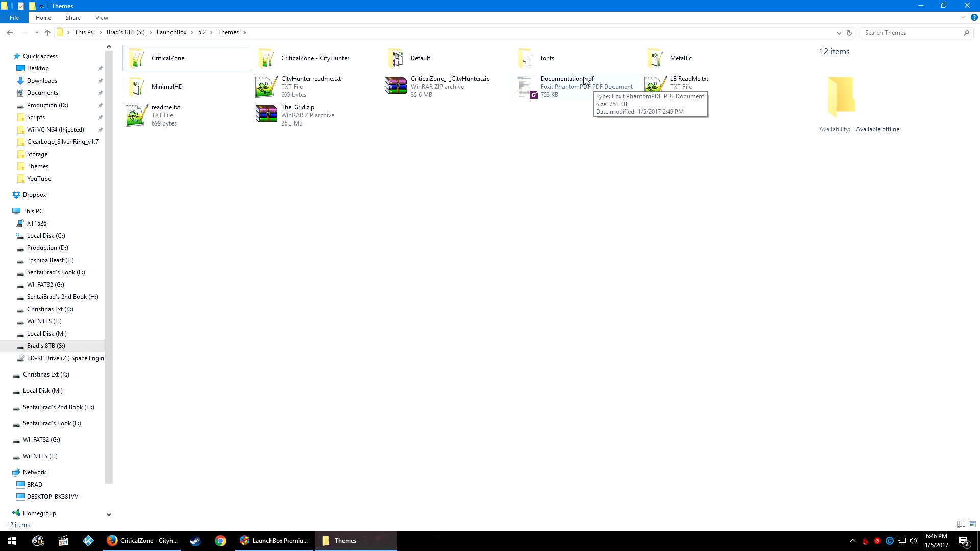
double_click(561, 58)
drag(333, 97, 154, 53)
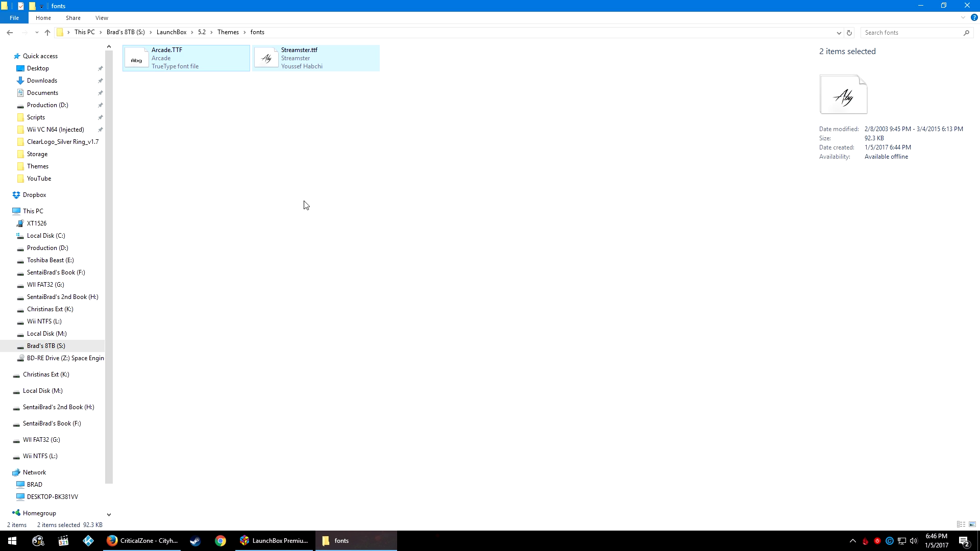
Install the Arcade and Streamster fonts, replacing both existing copies, then go back to Themes
right_click(292, 58)
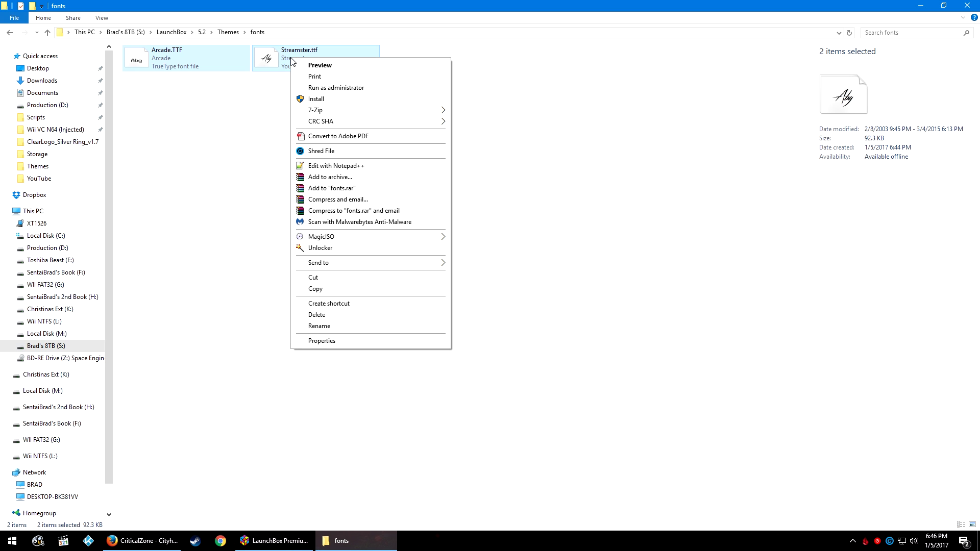
click(317, 99)
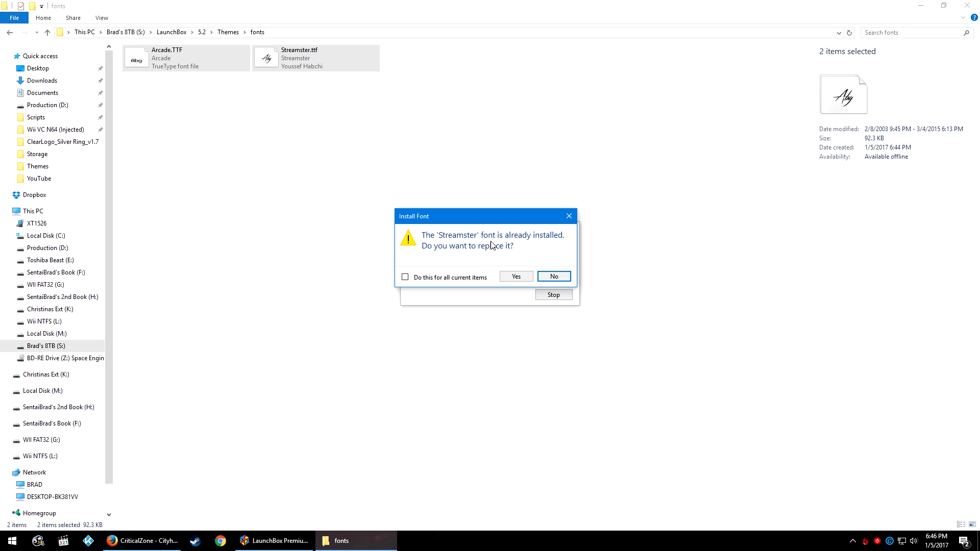
click(516, 277)
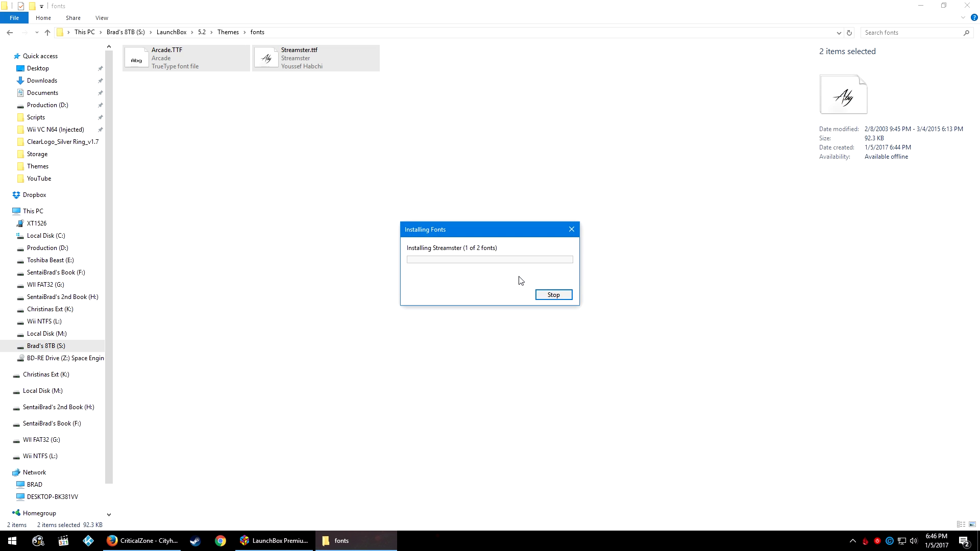
click(516, 278)
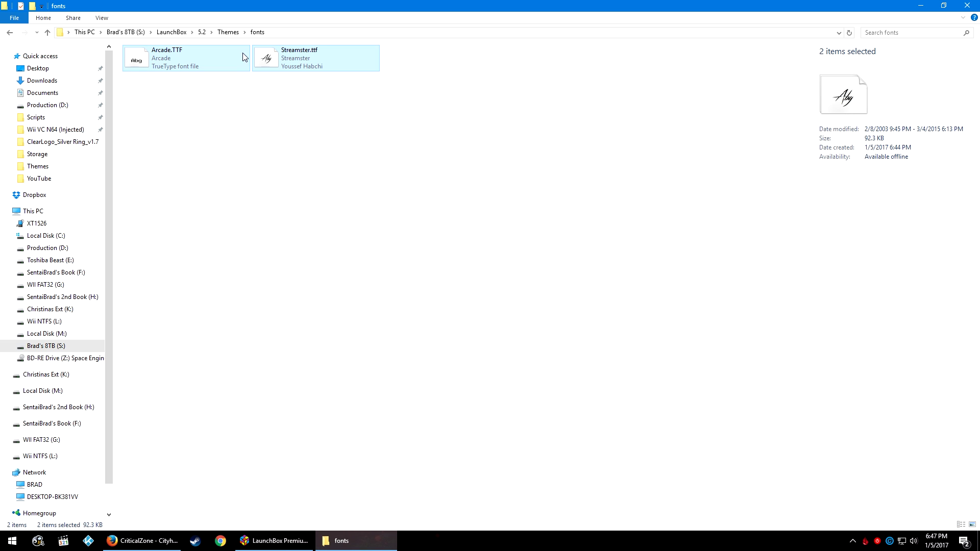
click(233, 34)
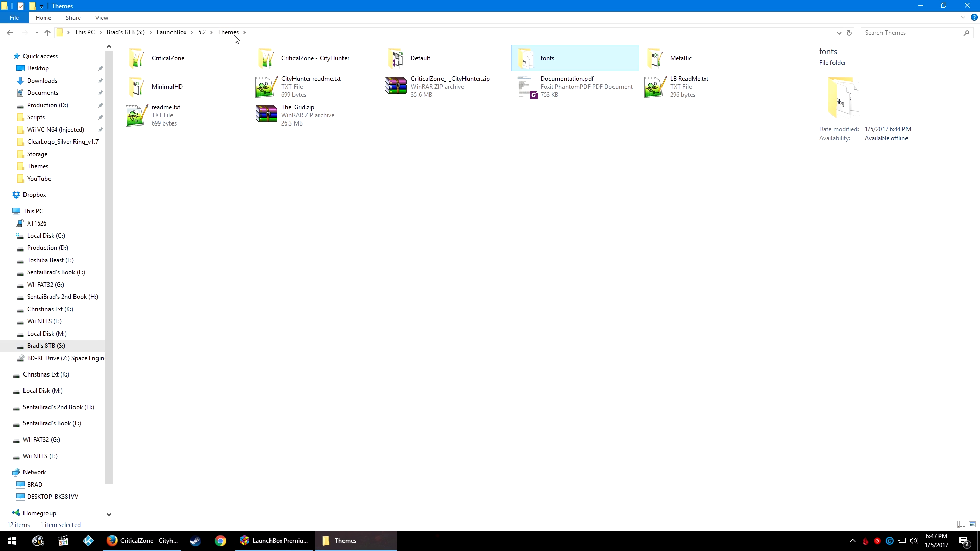
Move The Grid folder into CriticalZone - CityHunter's Videos folder, replacing the existing background.mp4
double_click(335, 62)
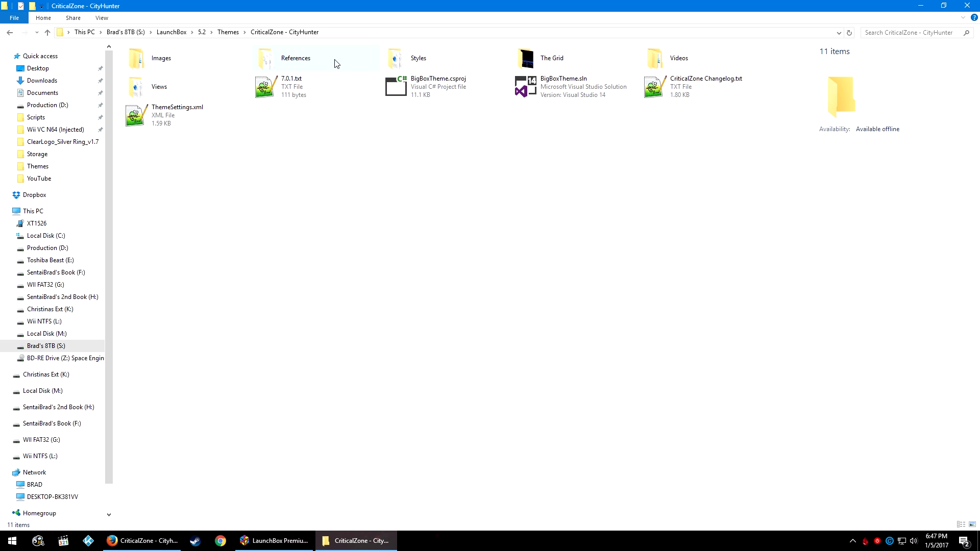
click(593, 63)
drag(547, 64, 650, 60)
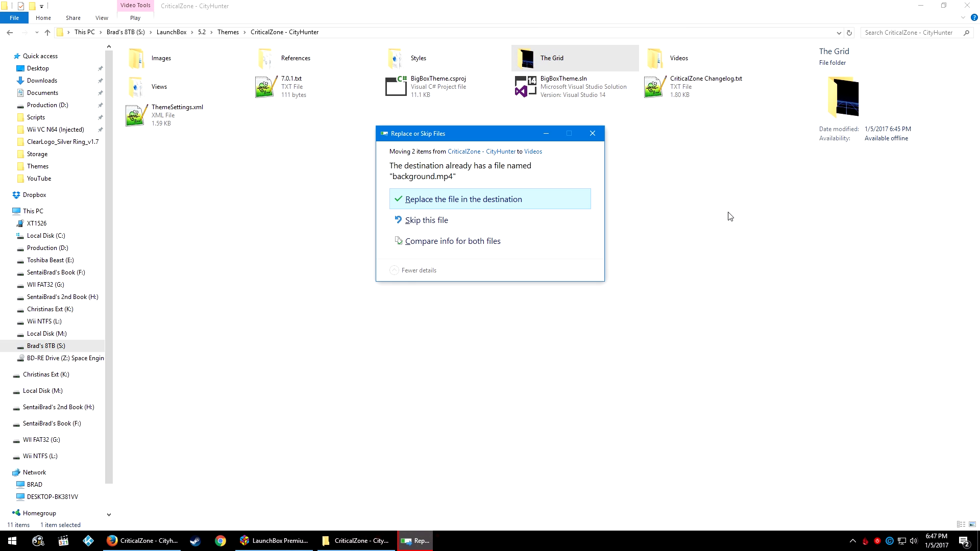
click(440, 198)
Play Videos\BackgroundVideo\Background.mp4 to preview the theme's current background
double_click(570, 70)
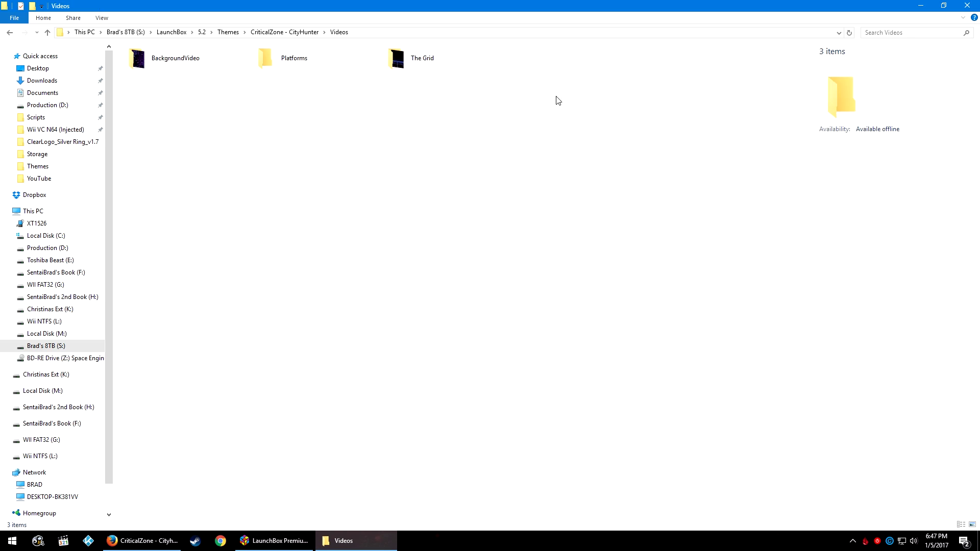
double_click(218, 69)
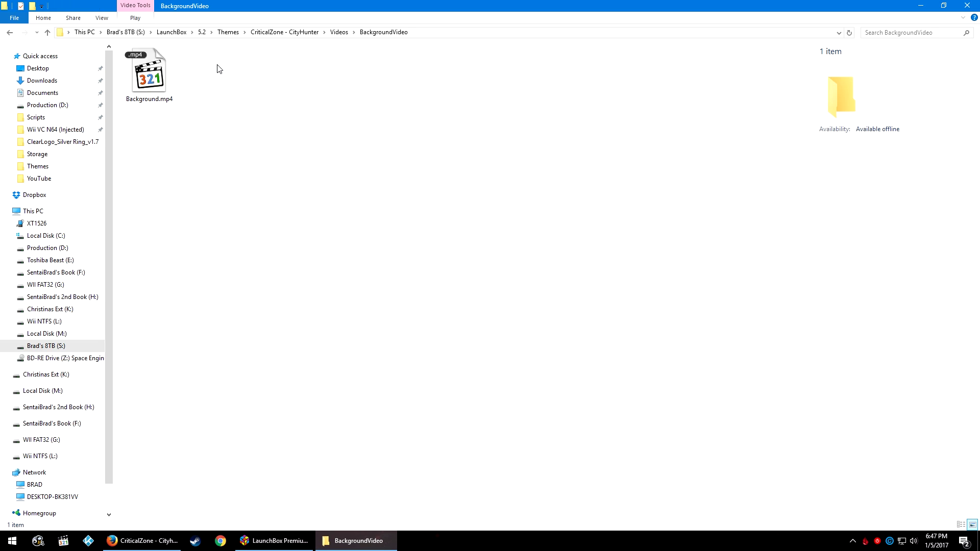
double_click(148, 80)
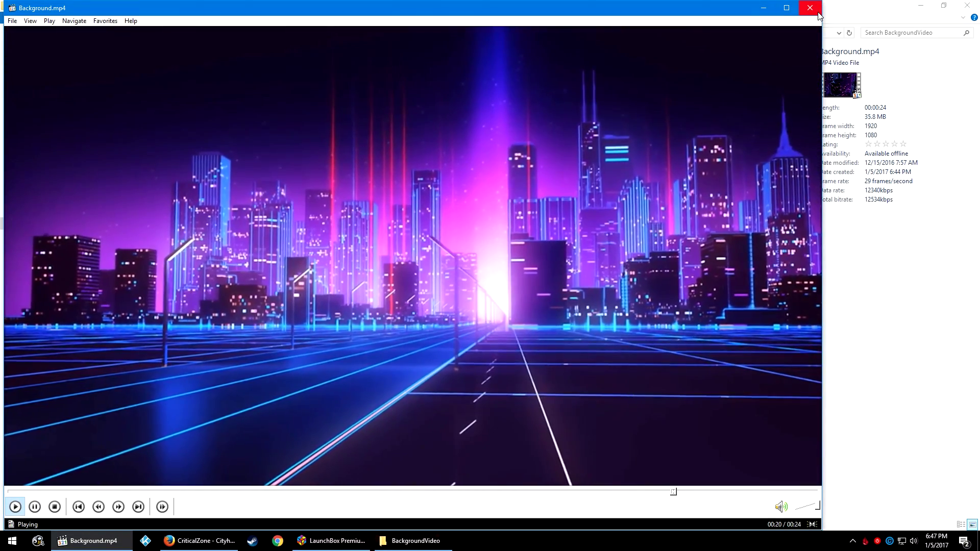
Preview The Grid's background.mp4 from Videos\The Grid, then close the player
click(810, 7)
key(BackSpace)
double_click(434, 60)
double_click(154, 64)
double_click(676, 392)
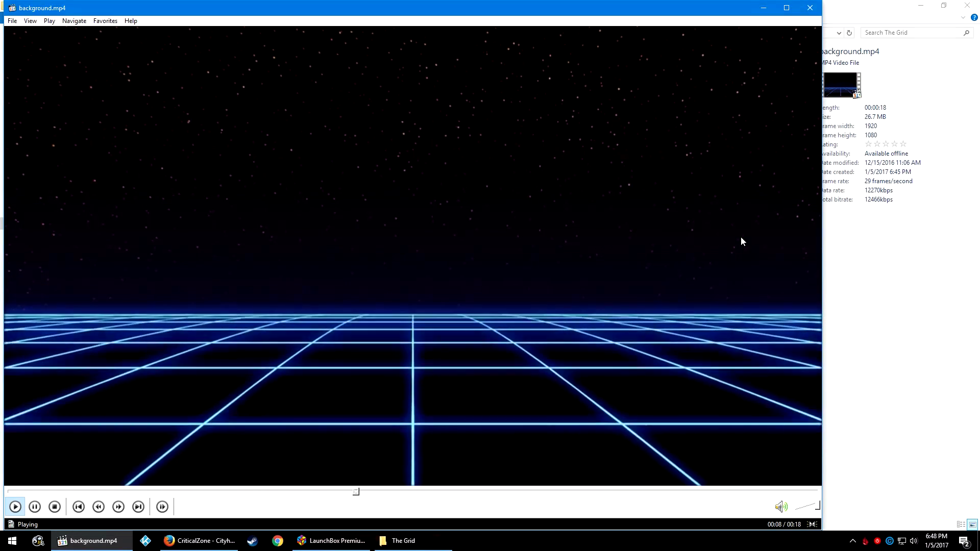
click(810, 7)
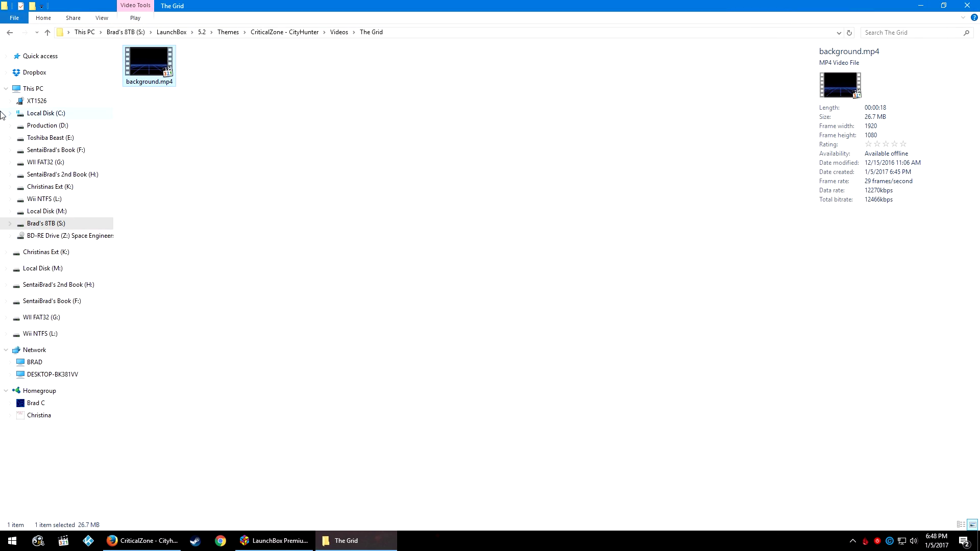
Move The Grid's background.mp4 into Videos\BackgroundVideo, replacing the old file, and return to CriticalZone - CityHunter
right_click(161, 76)
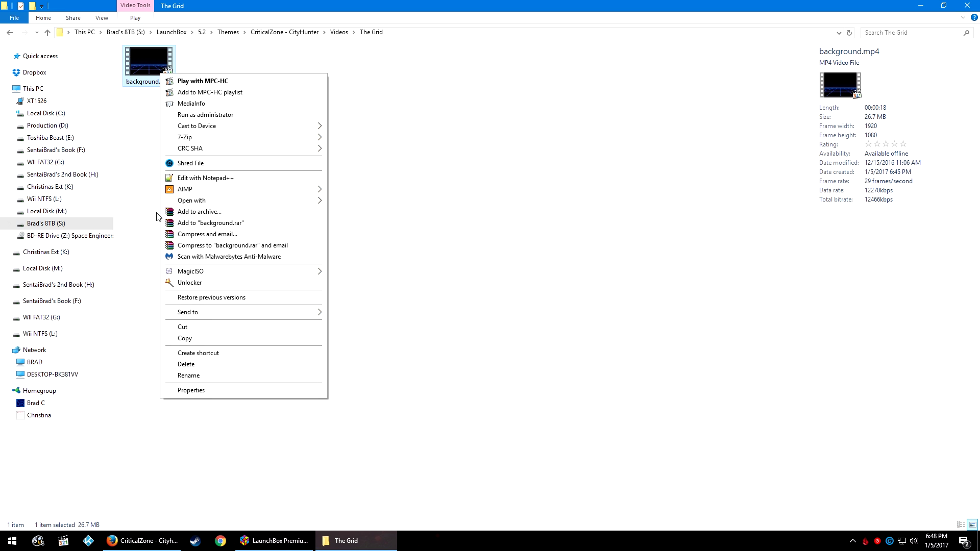
click(194, 322)
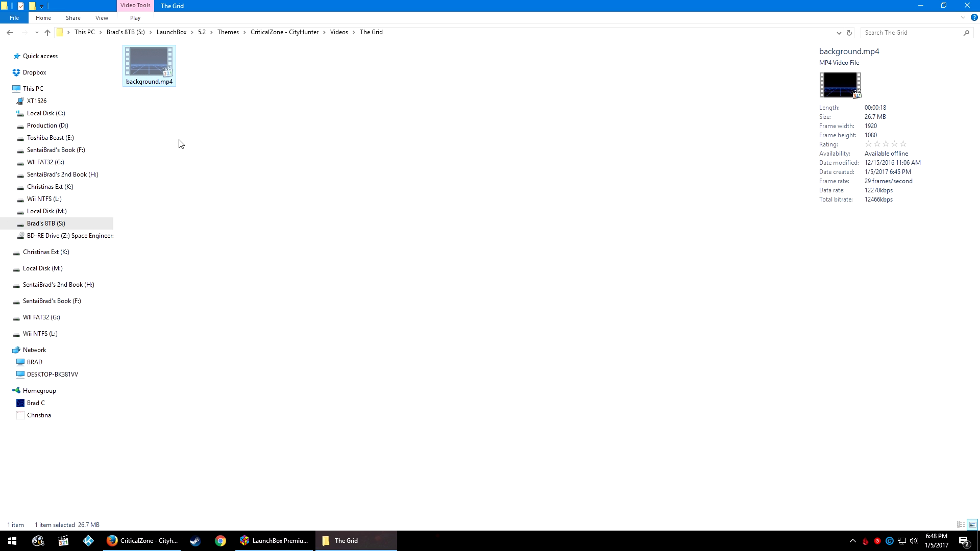
click(343, 32)
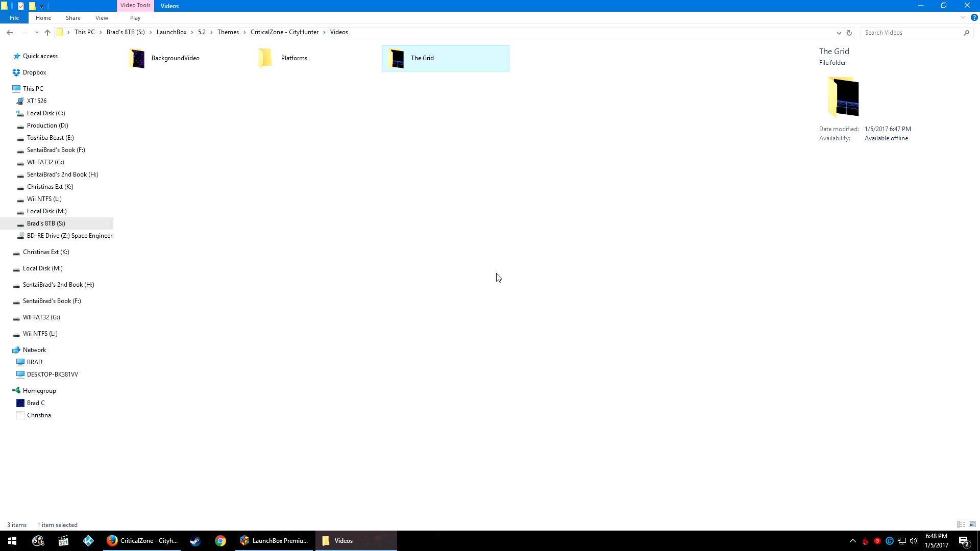
double_click(197, 67)
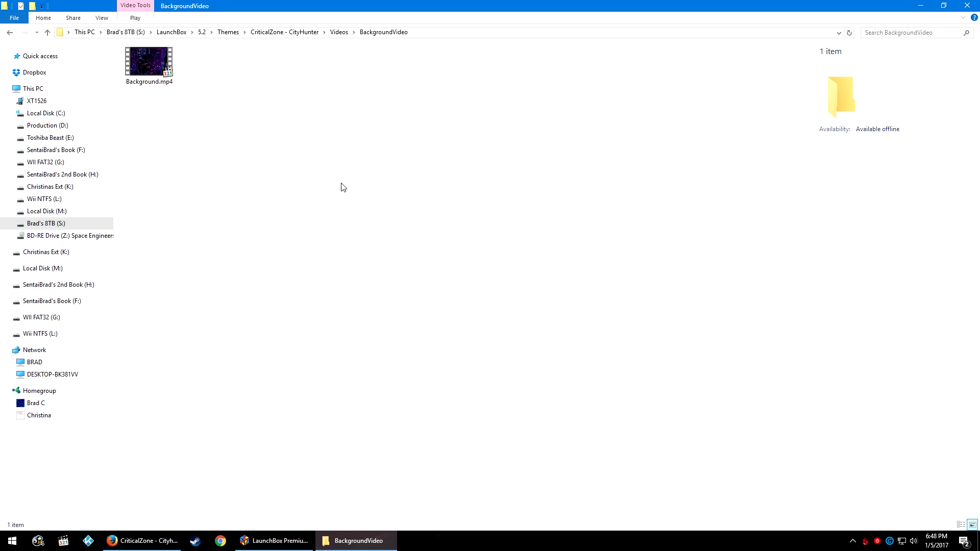
key(ctrl+v)
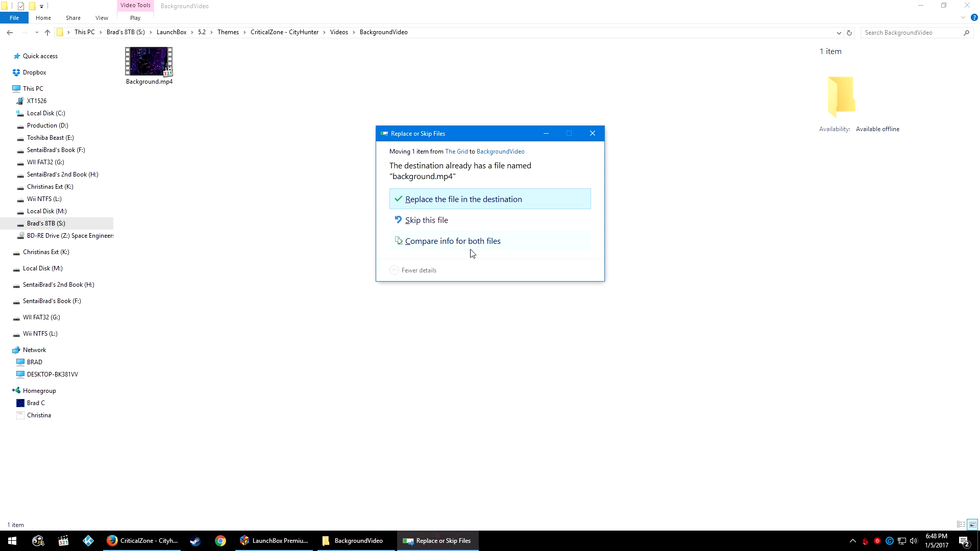
click(453, 207)
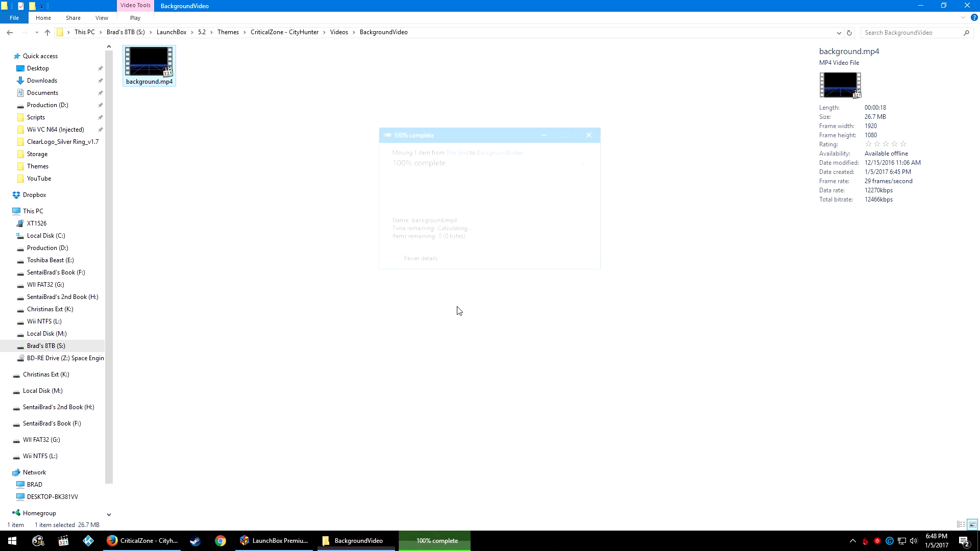
click(167, 70)
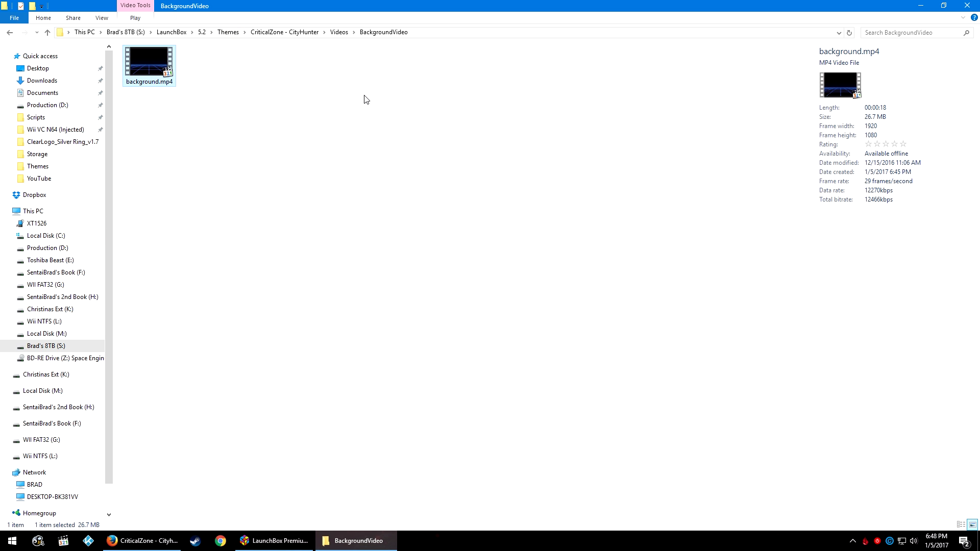
click(285, 32)
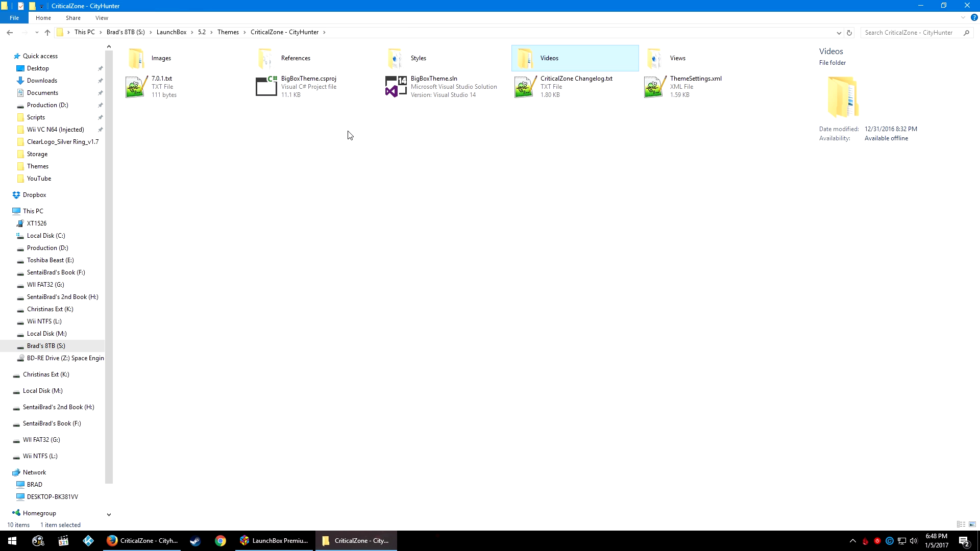
Close Explorer and Firefox, launch Big Box Mode from LaunchBox's View menu, and bring up its system menu
key(alt+F4)
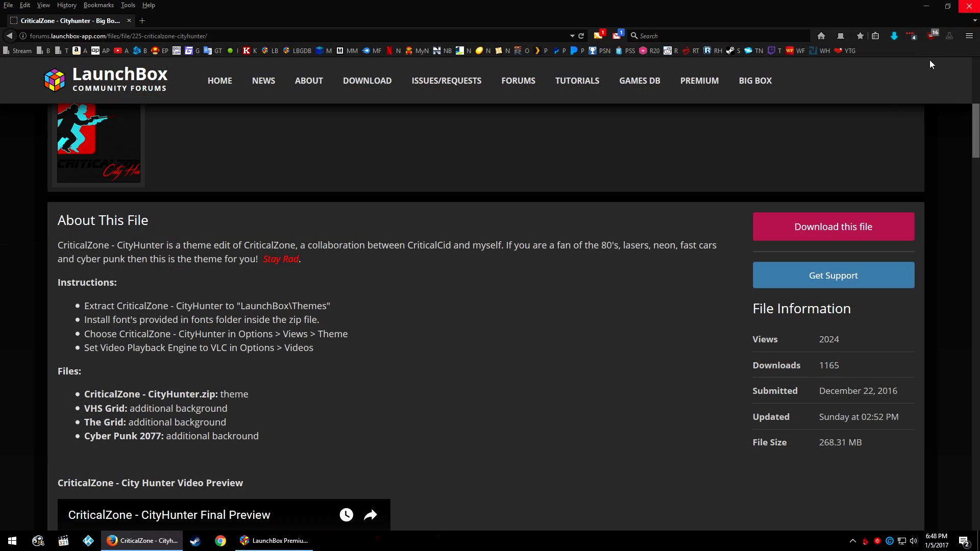
click(969, 6)
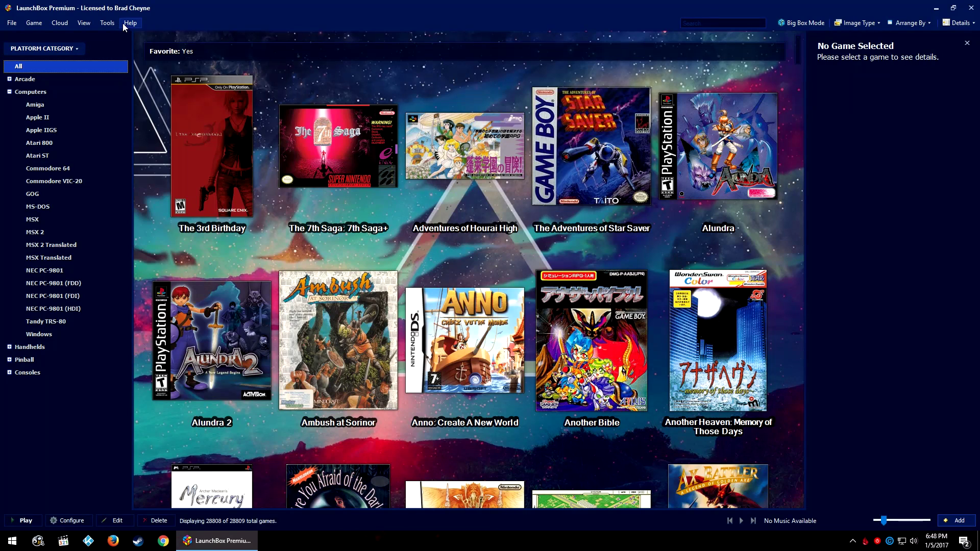
click(85, 23)
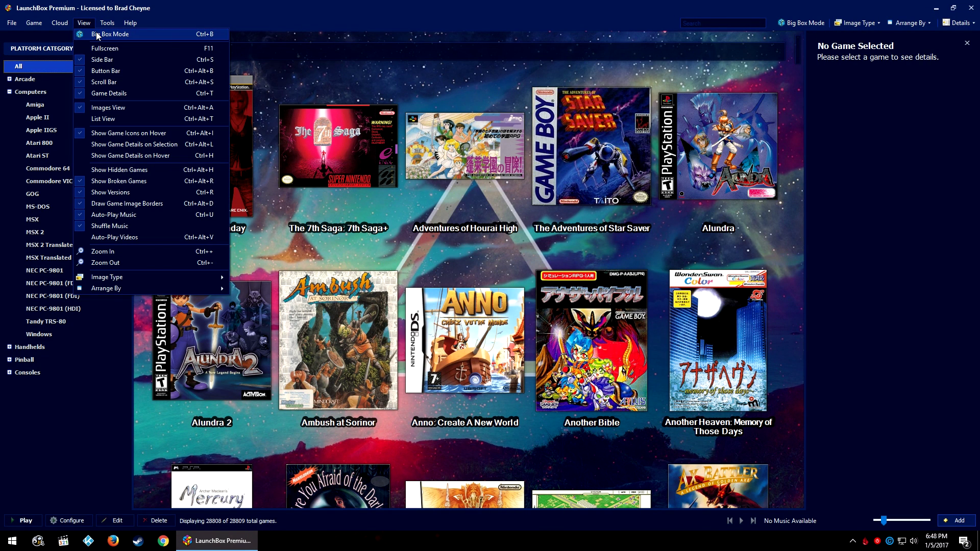
click(253, 5)
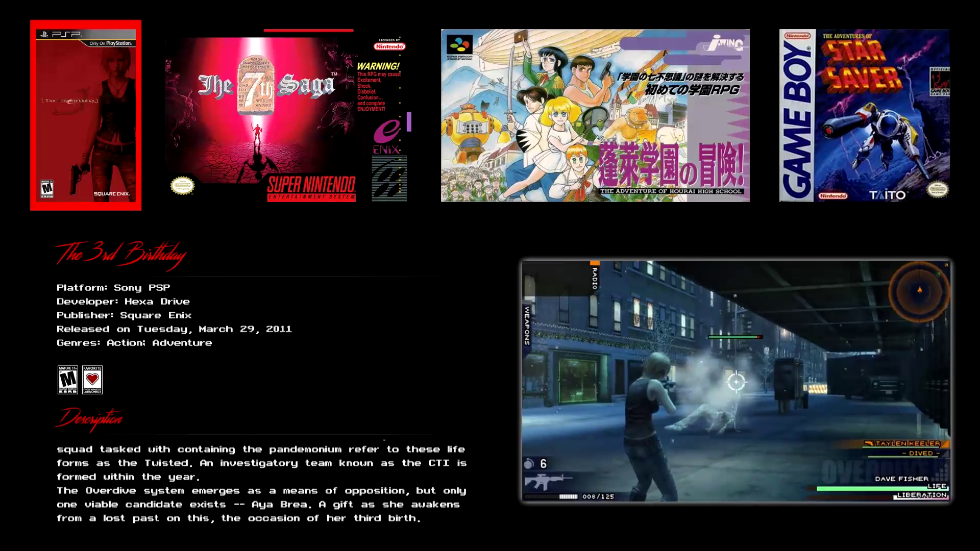
key(Escape)
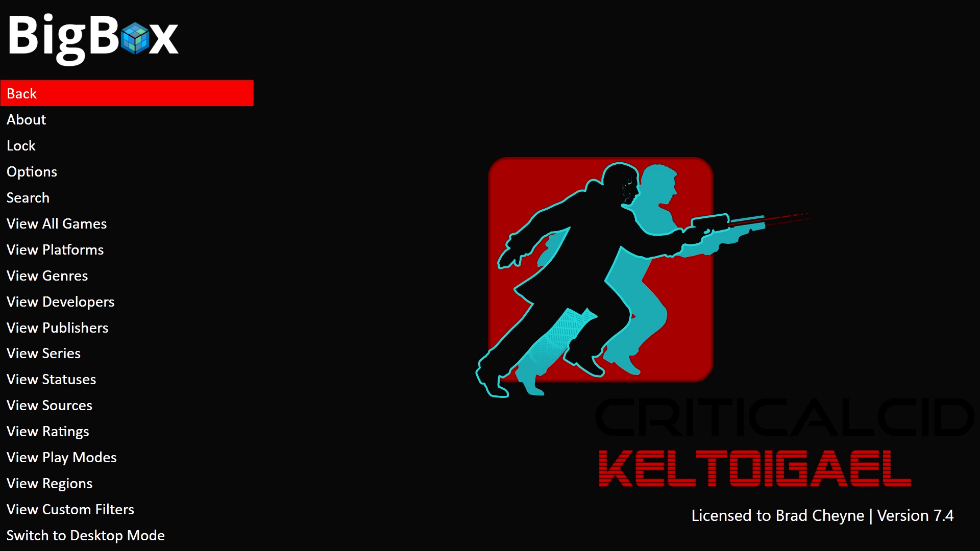
In Options > Views, set the Theme back to CriticalZone - CityHunter
key(Down)
key(Down)
key(Down)
key(Return)
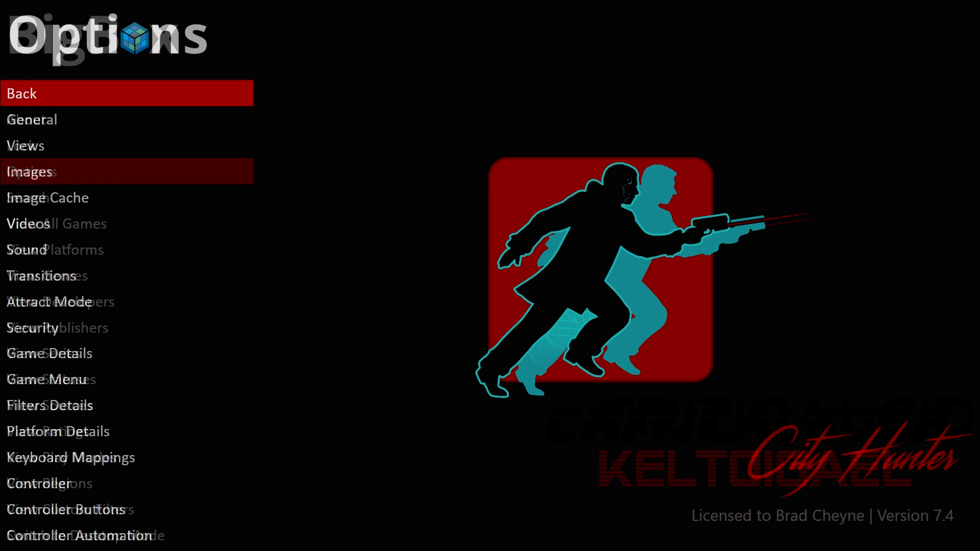
key(Down)
key(Down)
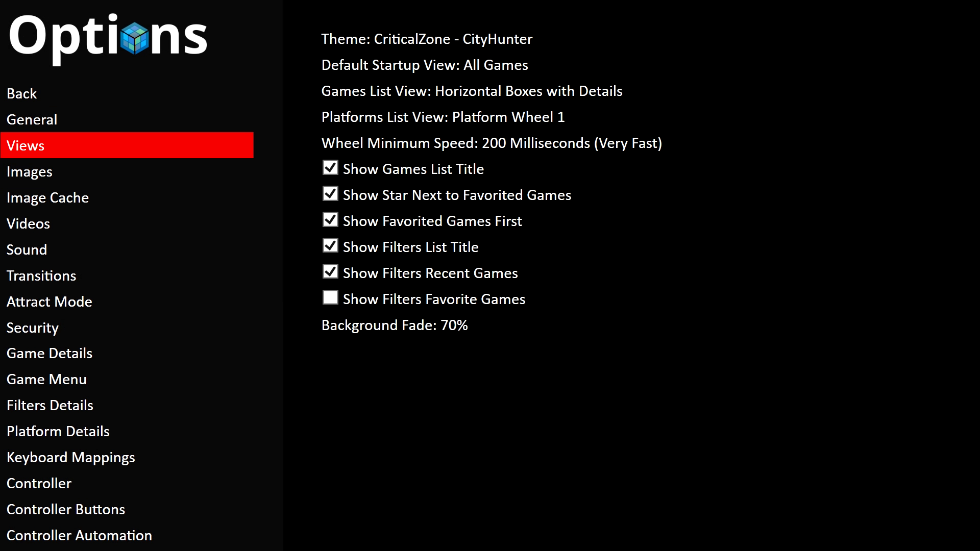
key(Return)
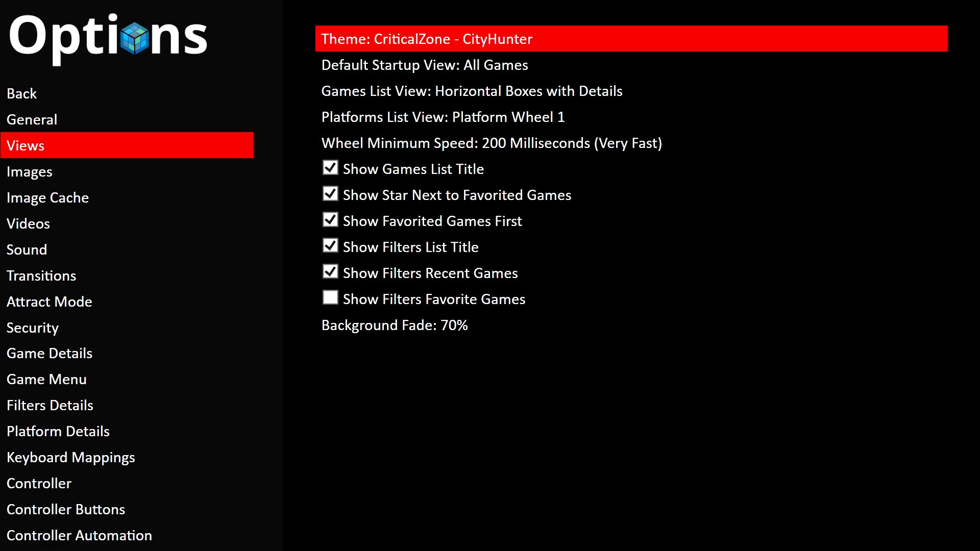
key(Right)
key(Right)
key(Right)
key(Right)
key(Right)
key(Right)
Set the Default Startup View to Platforms
key(Down)
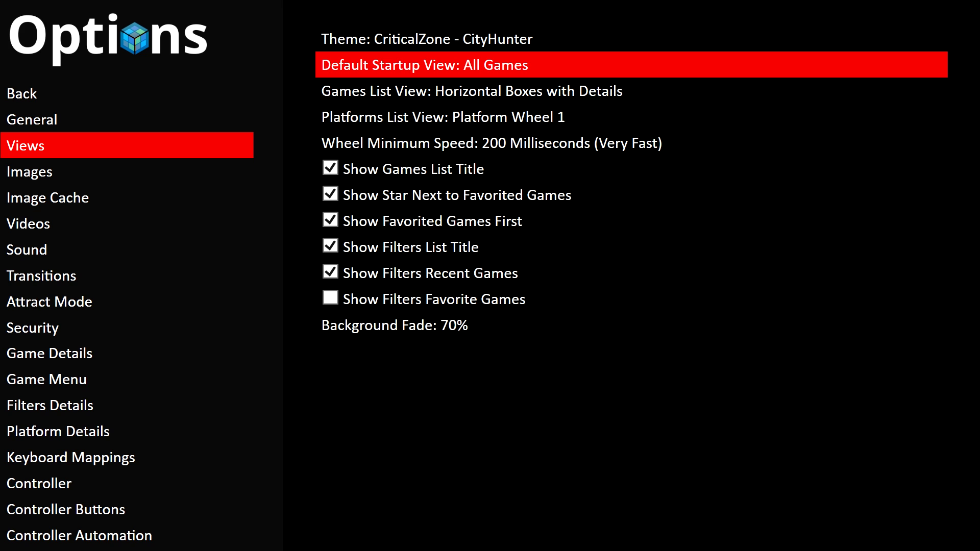
key(Right)
key(Right)
key(Right)
key(Right)
key(Right)
key(Right)
key(Right)
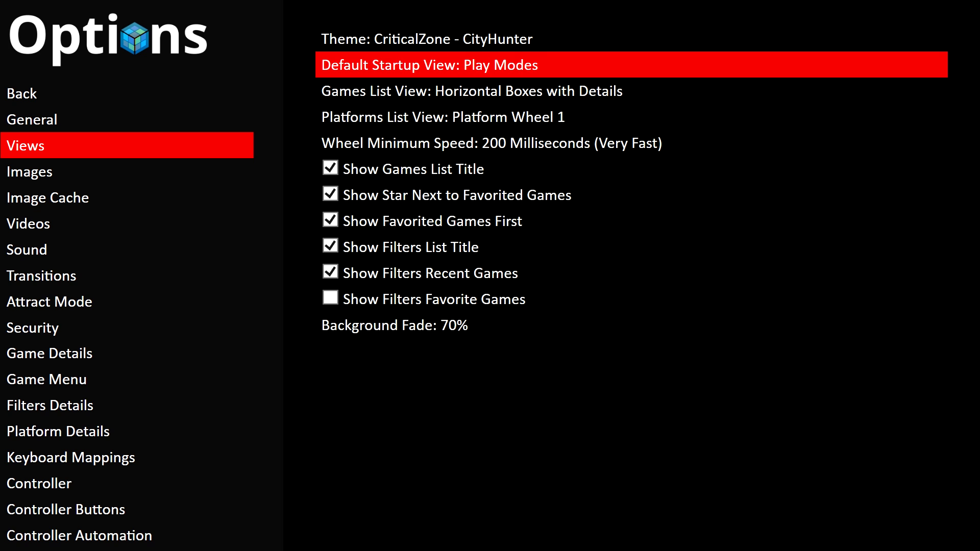
key(Right)
key(Right)
key(Right)
key(Right)
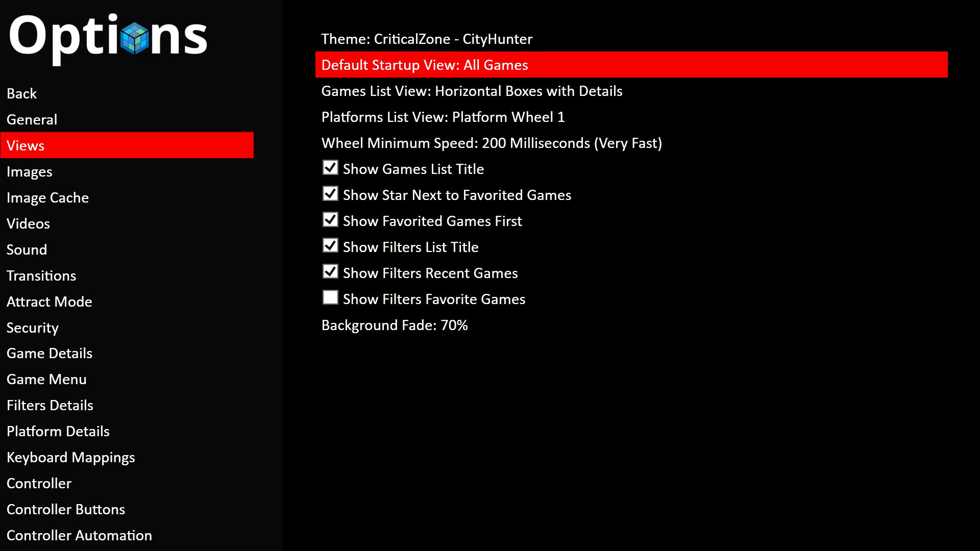
key(Right)
Leave the Views settings and enter the Videos settings category
key(Down)
key(Down)
key(Down)
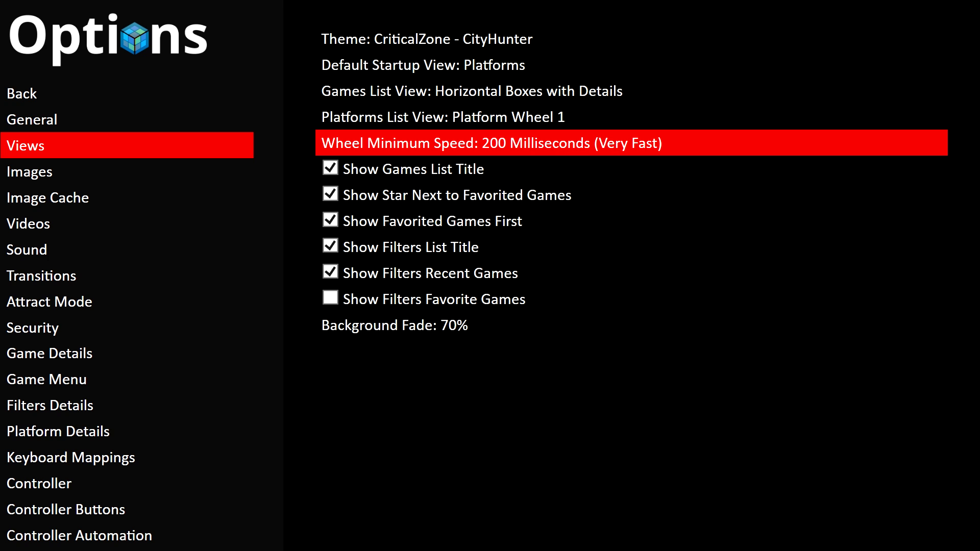
key(Escape)
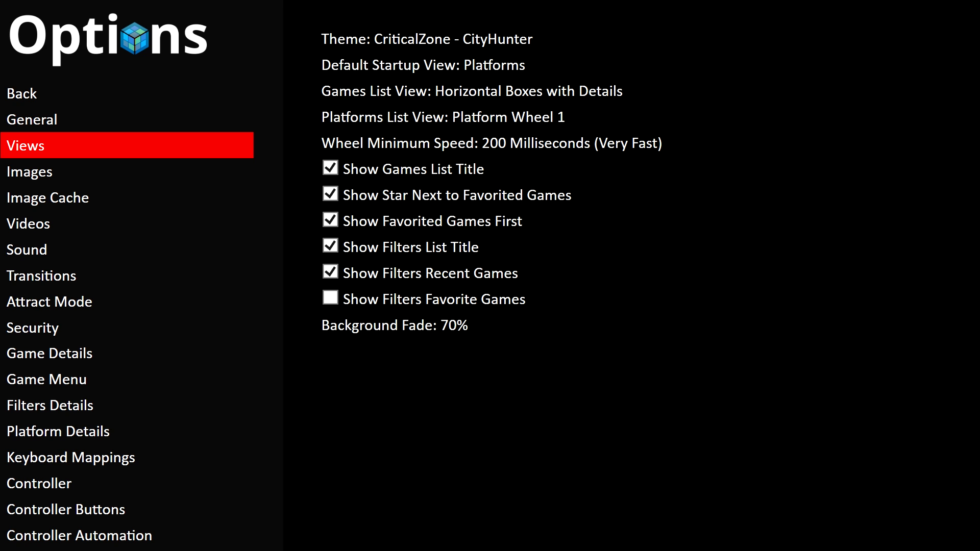
key(Down)
key(Down)
key(Down)
key(Return)
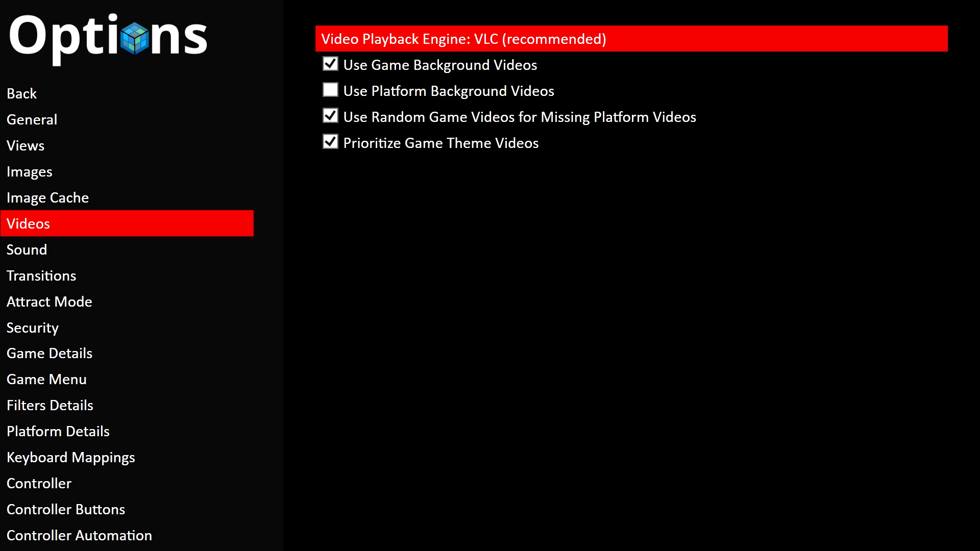
Check Use Platform Background Videos, uncheck Prioritize Game Theme Videos, keep VLC, then go to Keyboard Mappings
key(Down)
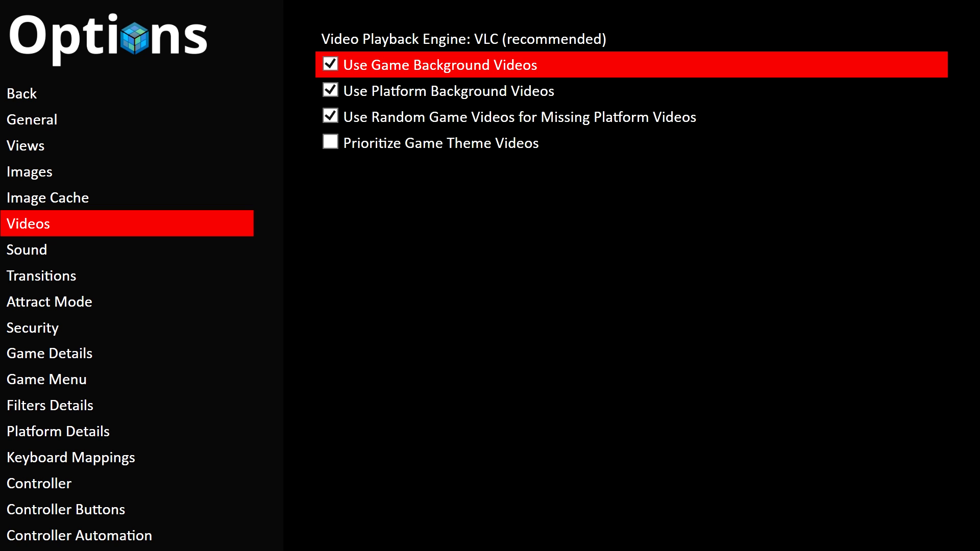
key(Down)
key(Down)
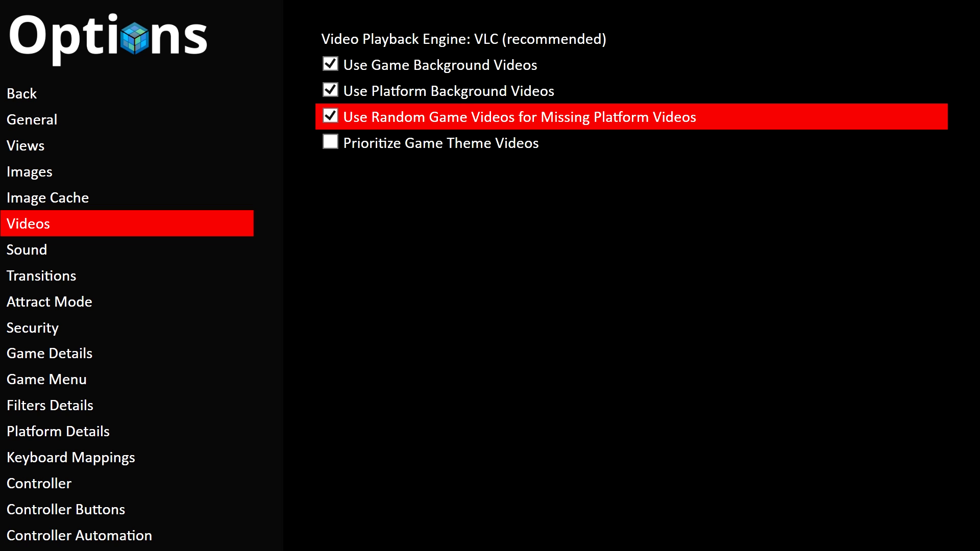
key(Up)
key(Up)
key(Up)
key(Left)
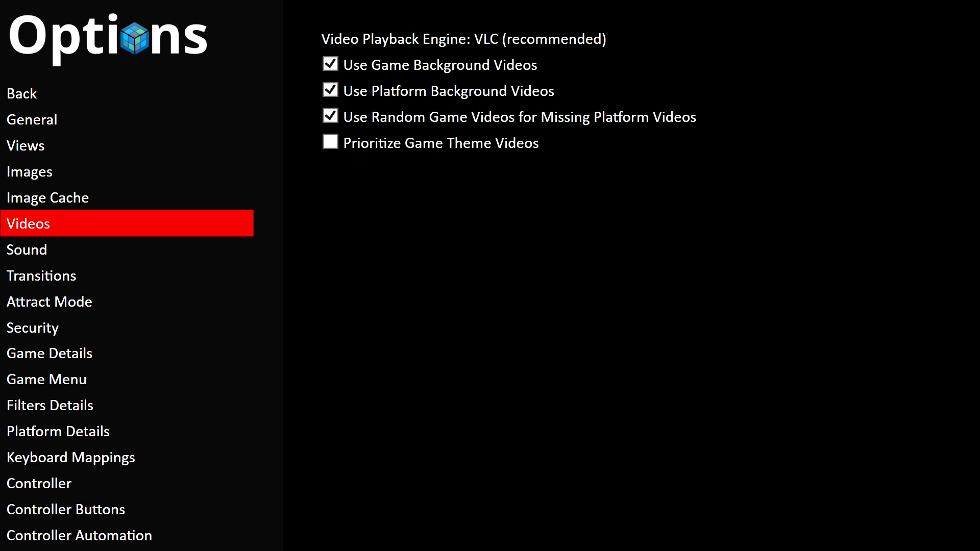
key(Down)
key(Down)
key(Down)
key(Down)
key(Down)
key(Down)
key(Down)
key(Down)
key(Down)
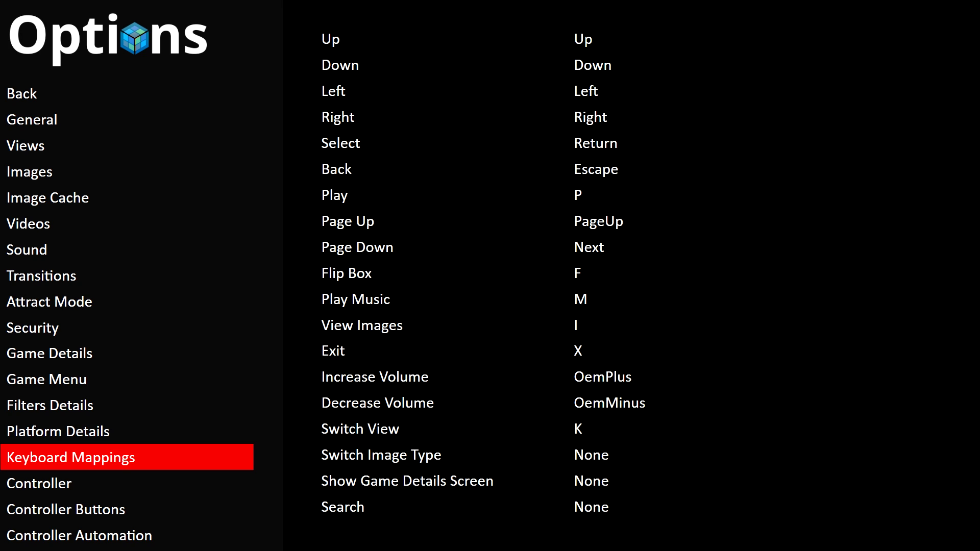
Browse the Controller and Controller Buttons settings, then return to Keyboard Mappings
key(Down)
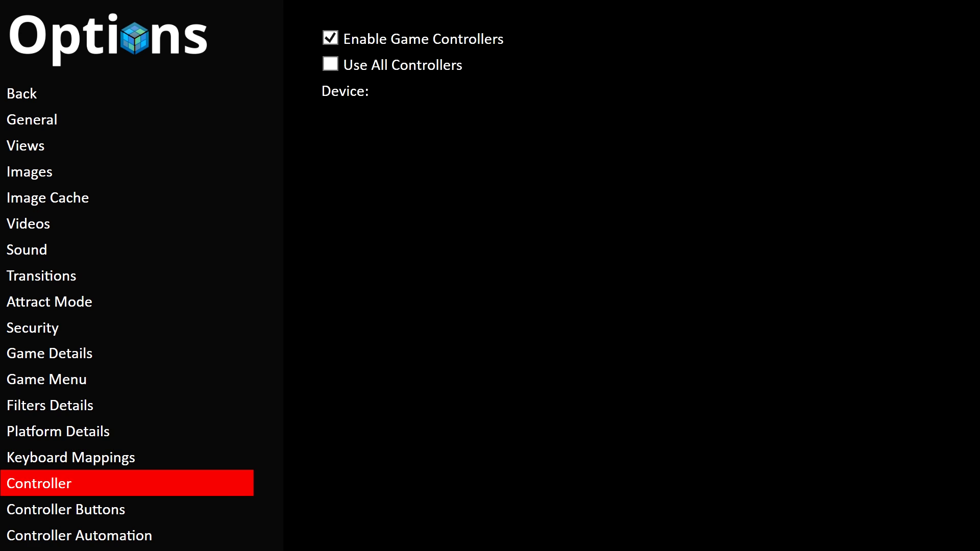
key(Down)
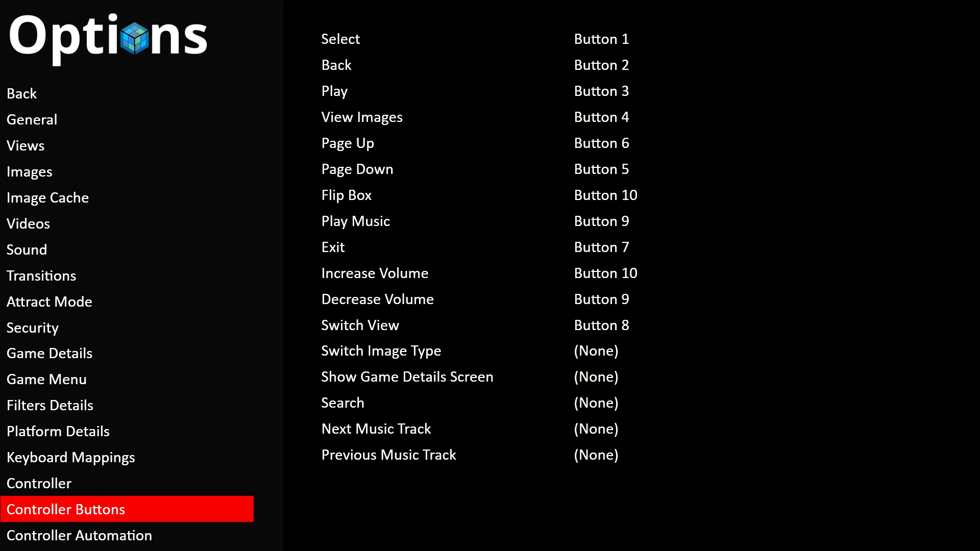
key(Up)
key(Up)
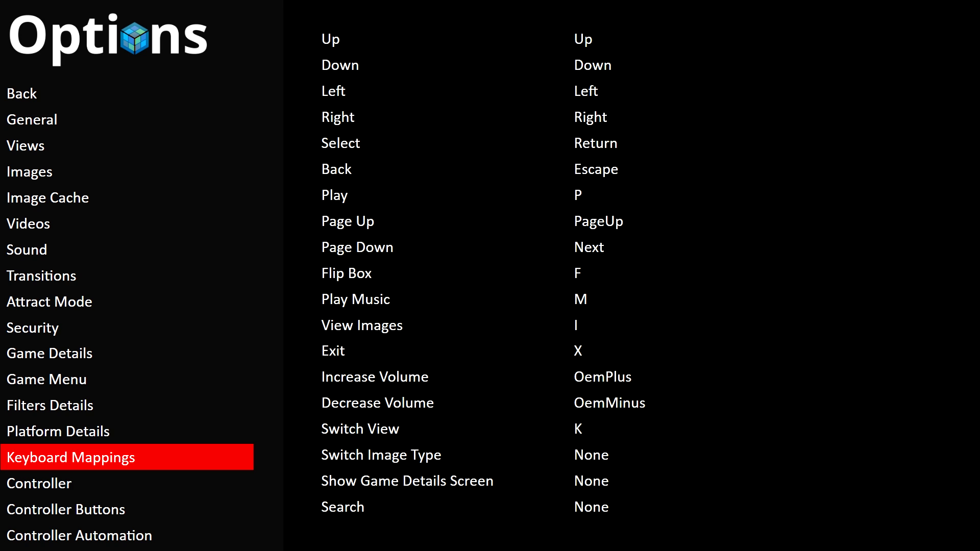
Keep the Switch View key mapped to K and exit Options to the main system menu
key(Return)
key(Down)
key(Down)
key(Down)
key(Down)
key(Down)
key(Down)
key(Down)
key(Down)
key(Down)
key(Down)
key(Down)
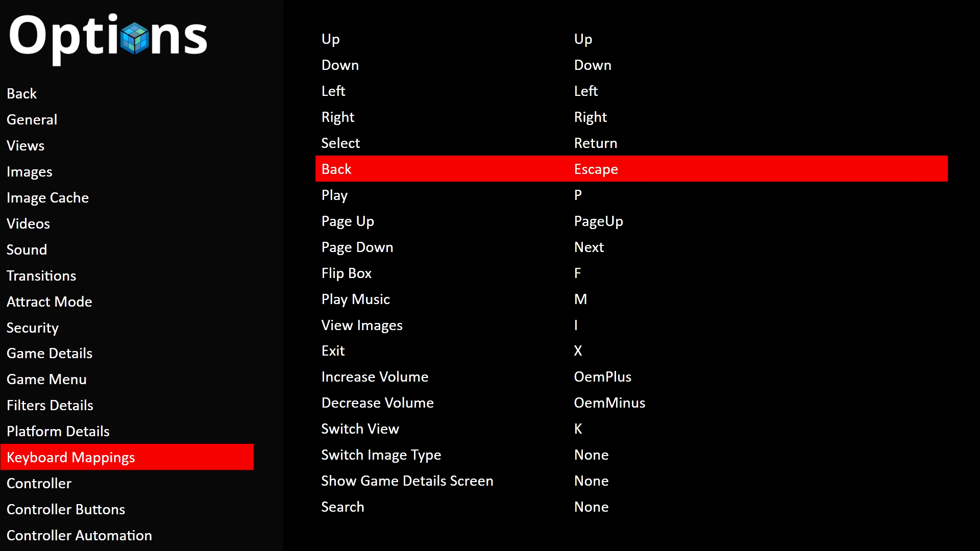
key(Down)
key(Down)
key(Down)
key(Down)
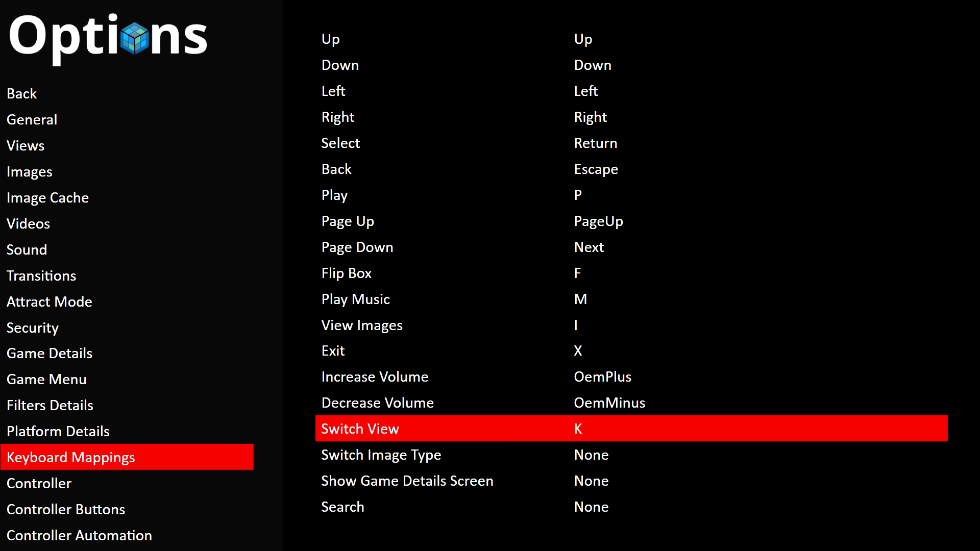
key(Return)
key(k)
key(Escape)
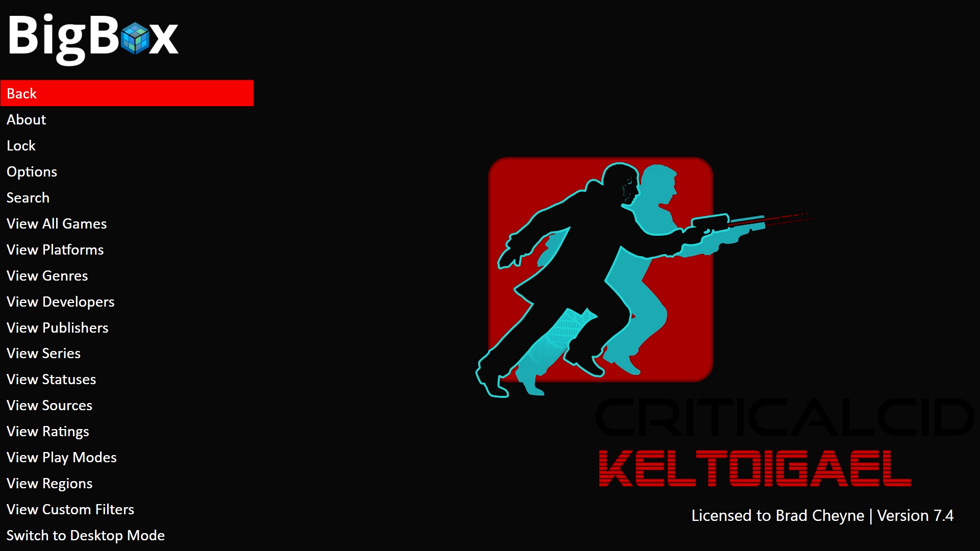